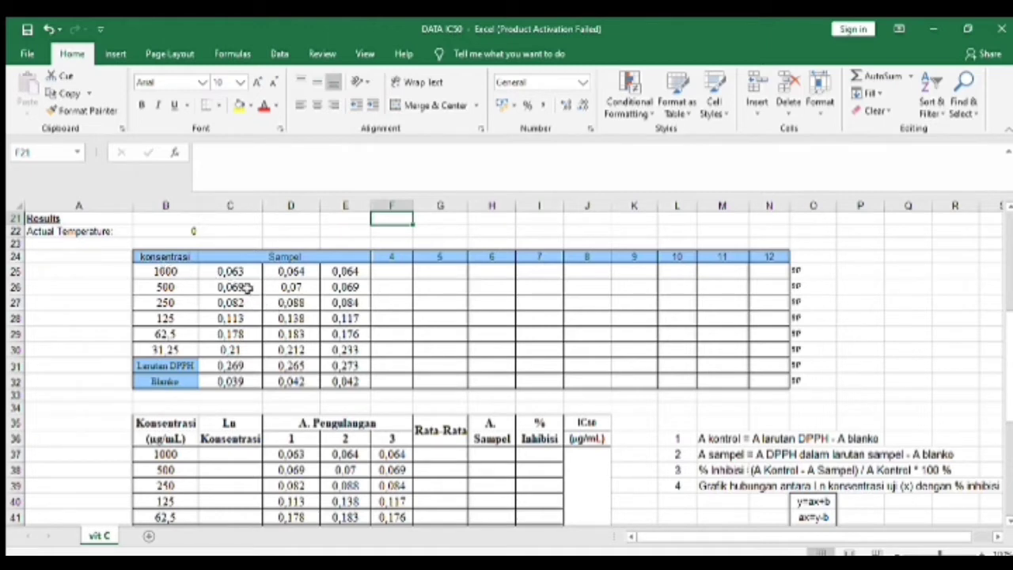
{"action": "left_click", "coordinate": [184, 271]}
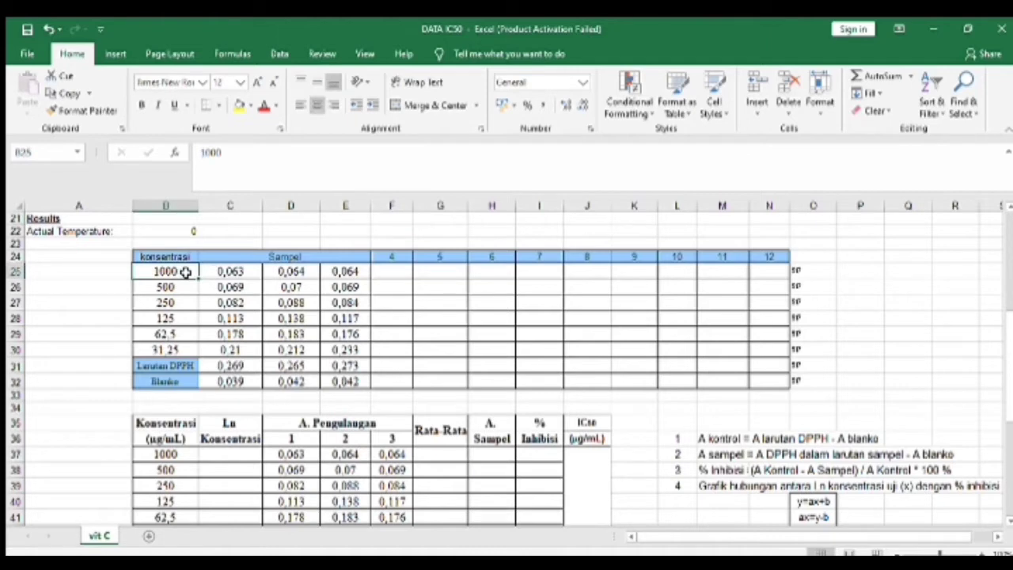
{"action": "key", "text": "Down"}
{"action": "key", "text": "Down"}
{"action": "key", "text": "Down"}
{"action": "key", "text": "Down"}
{"action": "key", "text": "Down"}
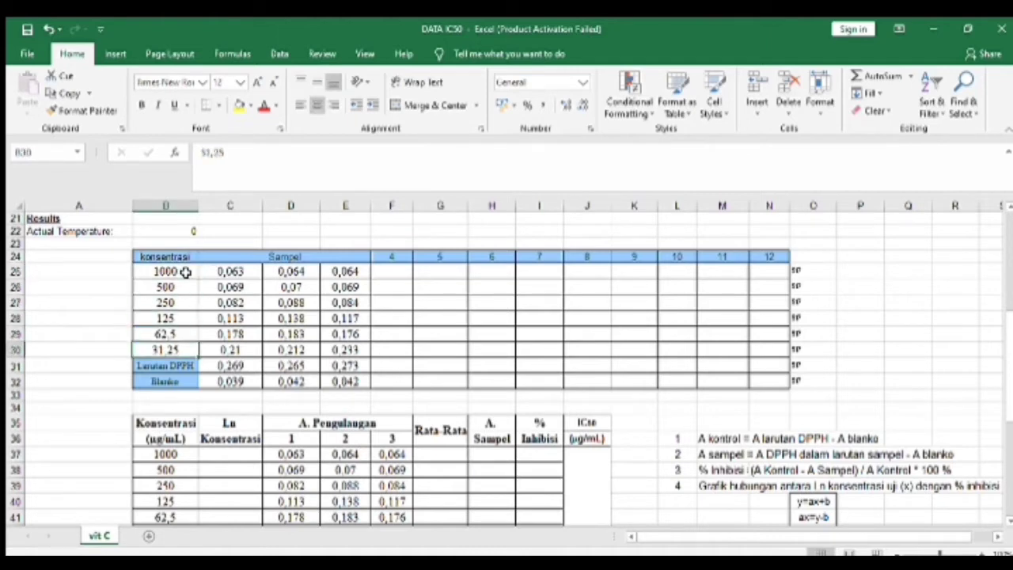
{"action": "key", "text": "Down"}
{"action": "key", "text": "Up"}
{"action": "key", "text": "Up"}
{"action": "key", "text": "Up"}
{"action": "key", "text": "Up"}
{"action": "key", "text": "Up"}
{"action": "key", "text": "Up"}
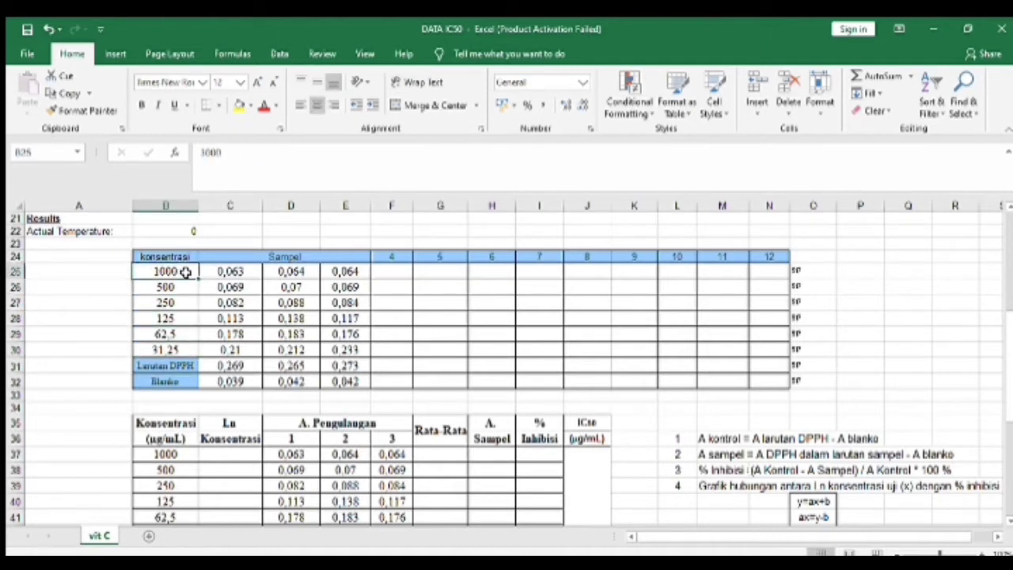
{"action": "key", "text": "Down"}
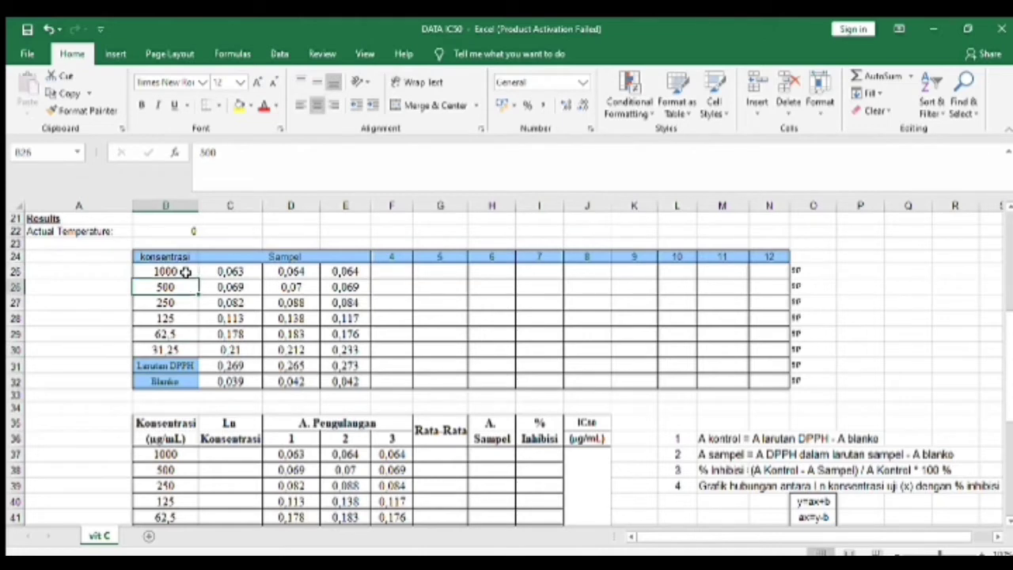
{"action": "key", "text": "Down"}
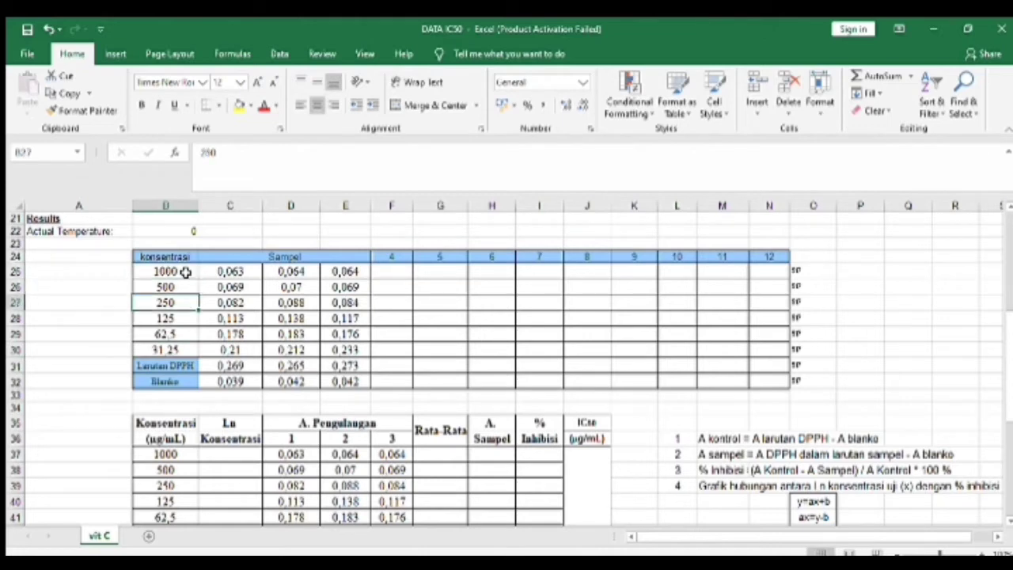
{"action": "key", "text": "Down"}
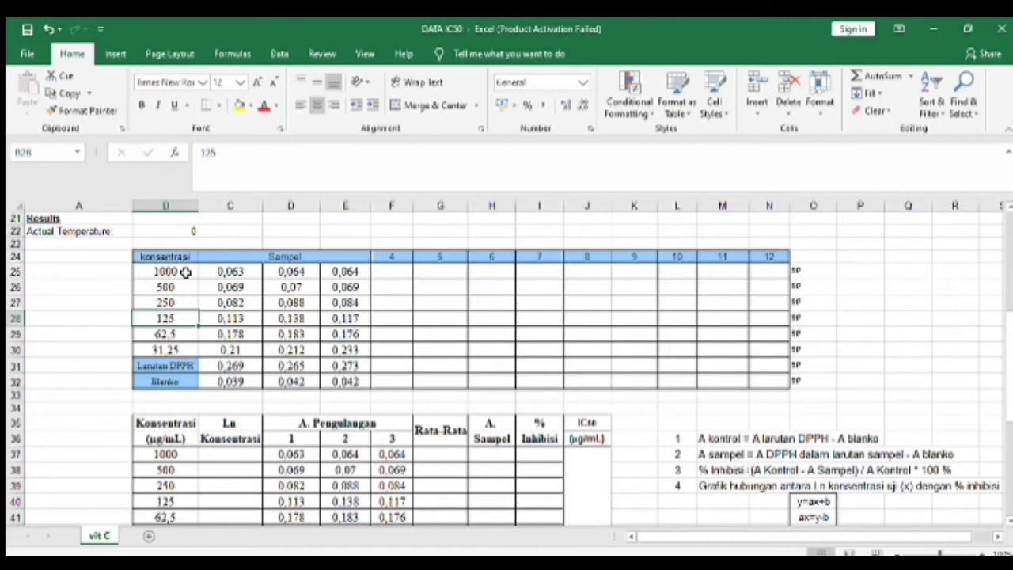
{"action": "key", "text": "Down"}
{"action": "key", "text": "Down"}
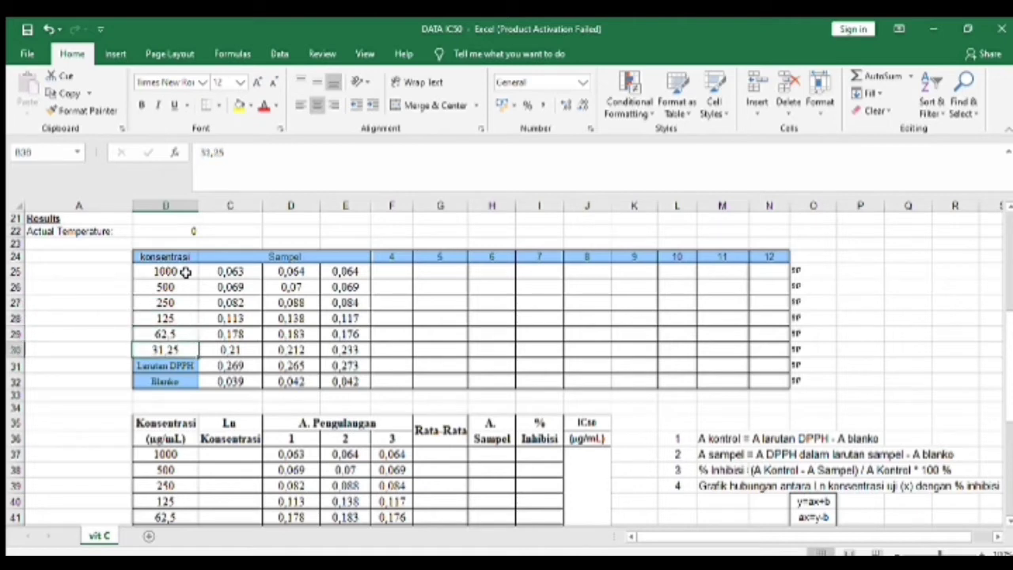
{"action": "key", "text": "Right"}
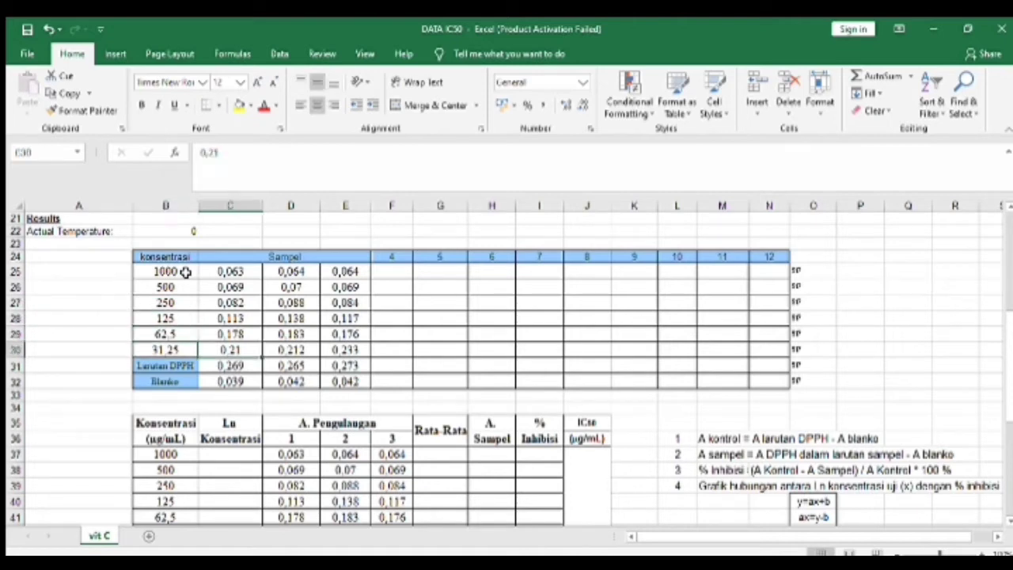
{"action": "key", "text": "Up"}
{"action": "key", "text": "Up"}
{"action": "key", "text": "Up"}
{"action": "key", "text": "Up"}
{"action": "key", "text": "Up"}
{"action": "key", "text": "Down"}
{"action": "key", "text": "Down"}
{"action": "key", "text": "Down"}
{"action": "left_click_drag", "start_coordinate": [219, 272], "coordinate": [357, 354]}
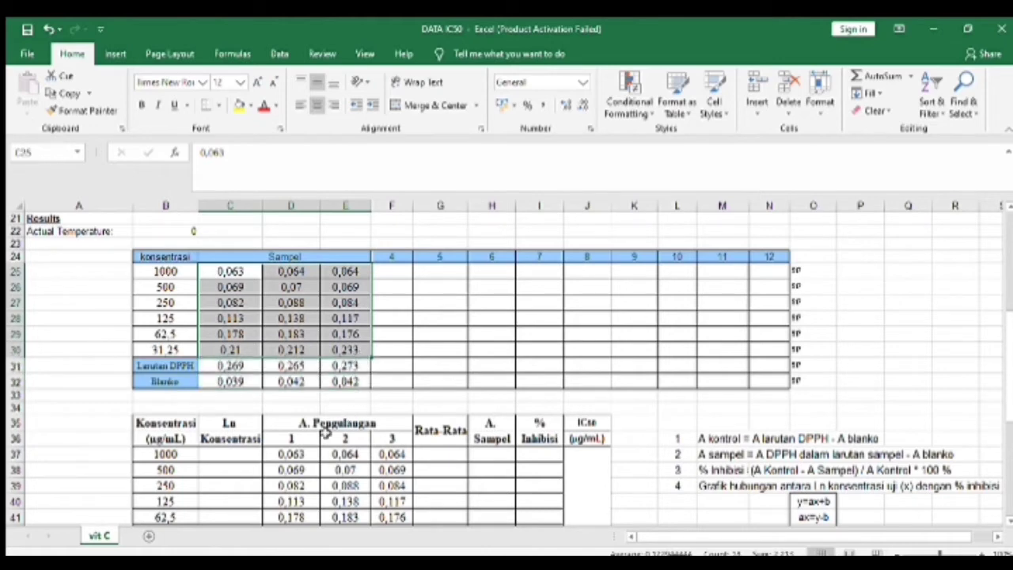
{"action": "left_click", "coordinate": [291, 455]}
{"action": "mouse_move", "coordinate": [290, 455]}
{"action": "left_mouse_down"}
{"action": "mouse_move", "coordinate": [399, 527]}
{"action": "mouse_move", "coordinate": [400, 492]}
{"action": "left_mouse_up"}
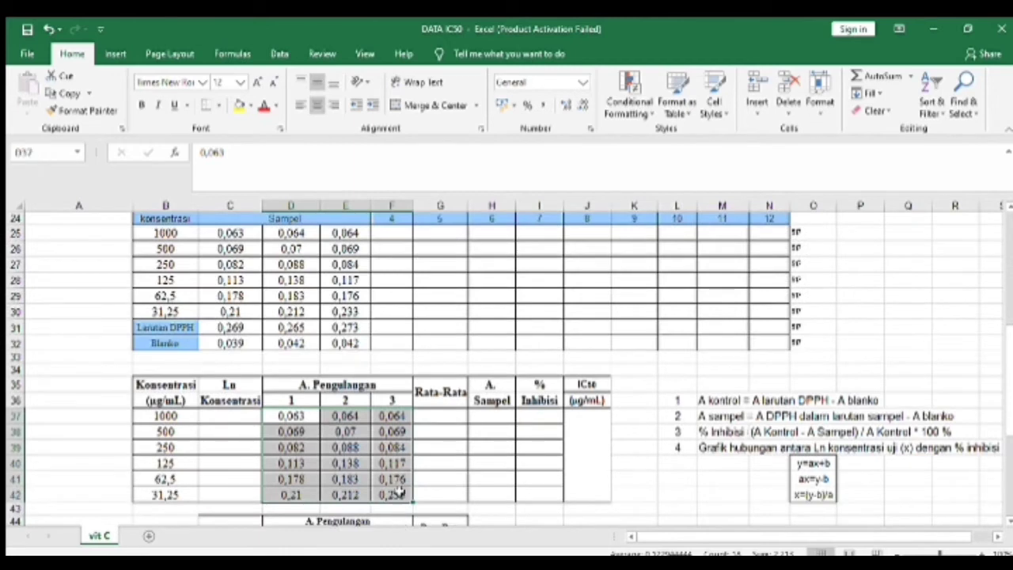
{"action": "left_click", "coordinate": [224, 326]}
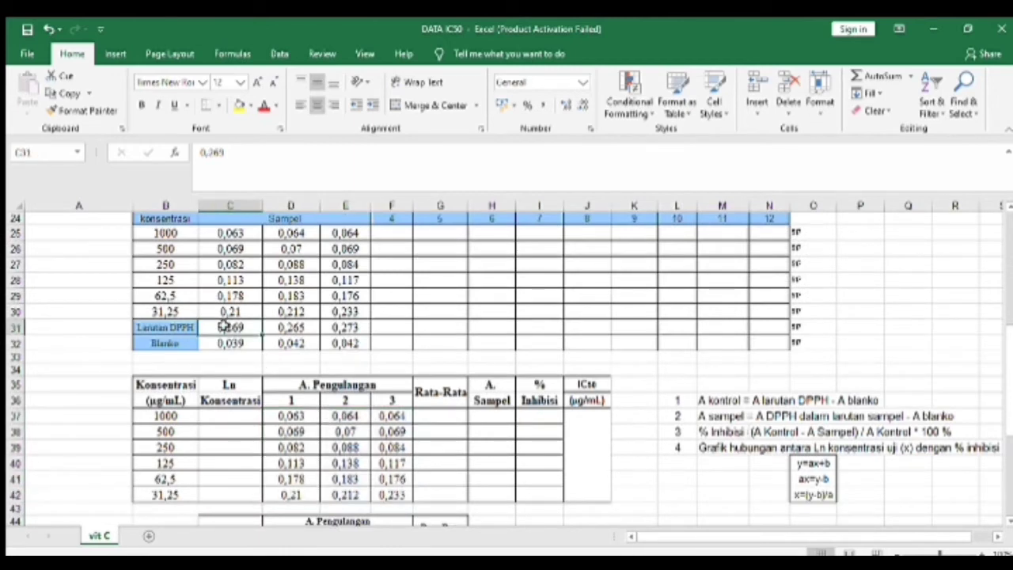
{"action": "left_click_drag", "start_coordinate": [224, 325], "coordinate": [346, 340]}
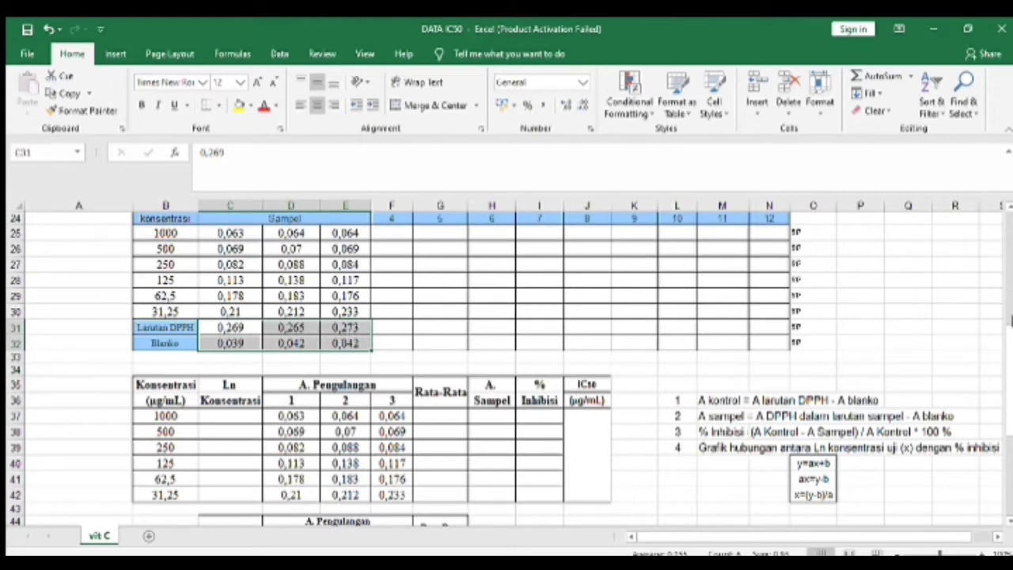
{"action": "scroll", "coordinate": [593, 498], "scroll_direction": "down", "scroll_amount": 2}
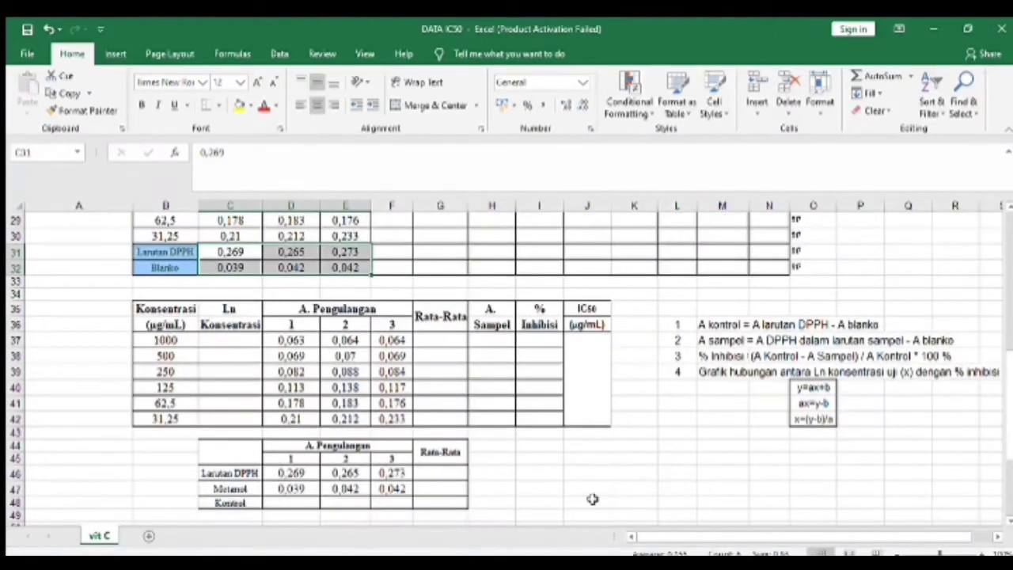
{"action": "left_click_drag", "start_coordinate": [291, 473], "coordinate": [391, 491]}
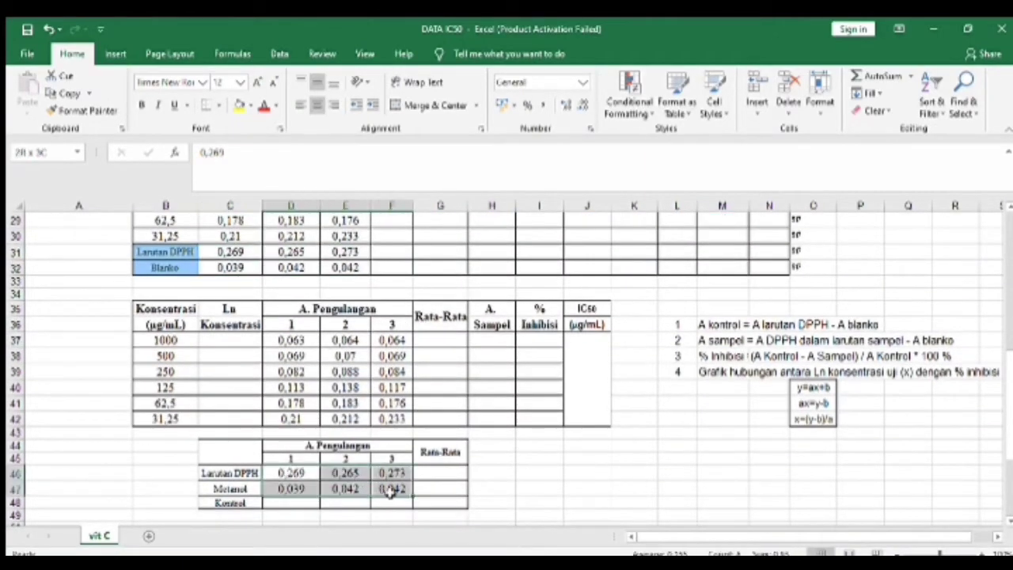
{"action": "scroll", "coordinate": [391, 491], "scroll_direction": "down", "scroll_amount": 1}
{"action": "left_click", "coordinate": [235, 306]}
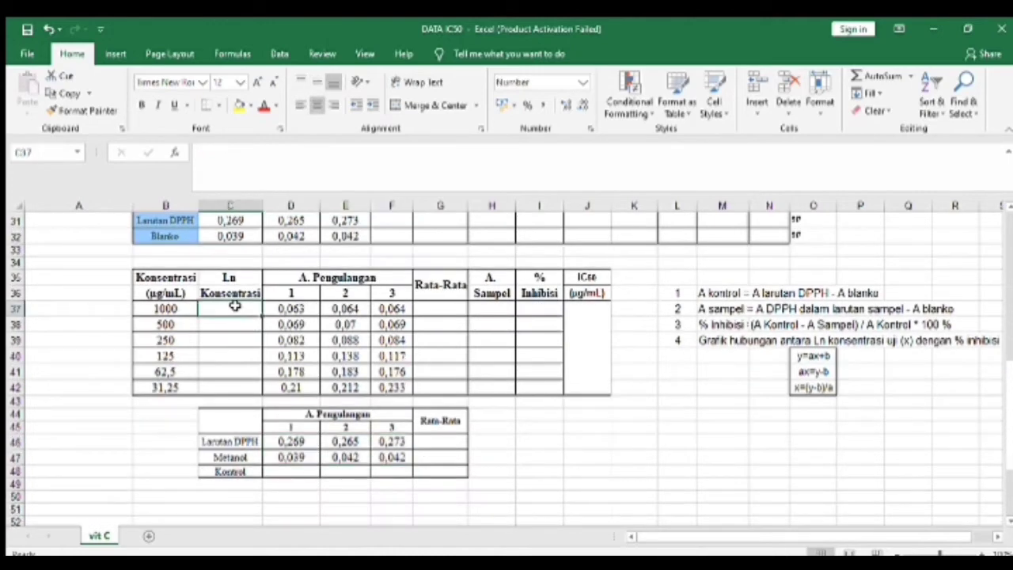
Fill C37:C42 with =LN(B37), giving natural logs from 6,908 down to 3,442
{"action": "type", "text": "=ln"}
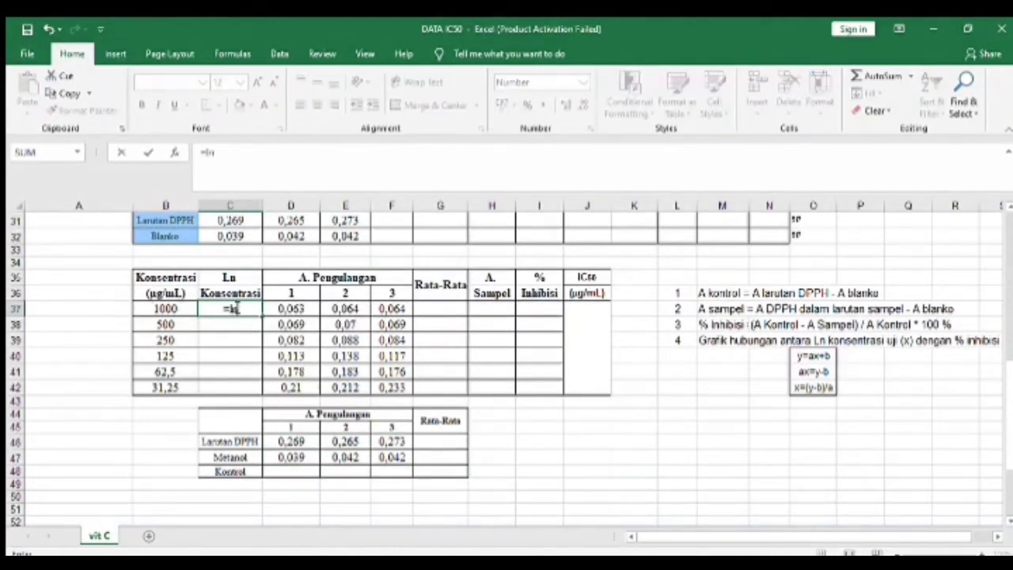
{"action": "type", "text": "("}
{"action": "left_click", "coordinate": [162, 308]}
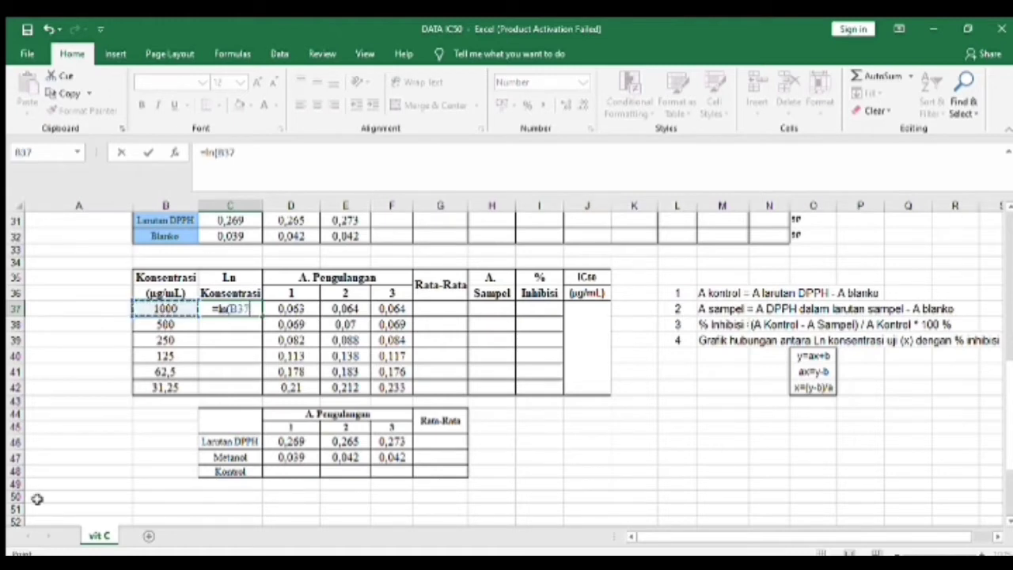
{"action": "key", "text": "Return"}
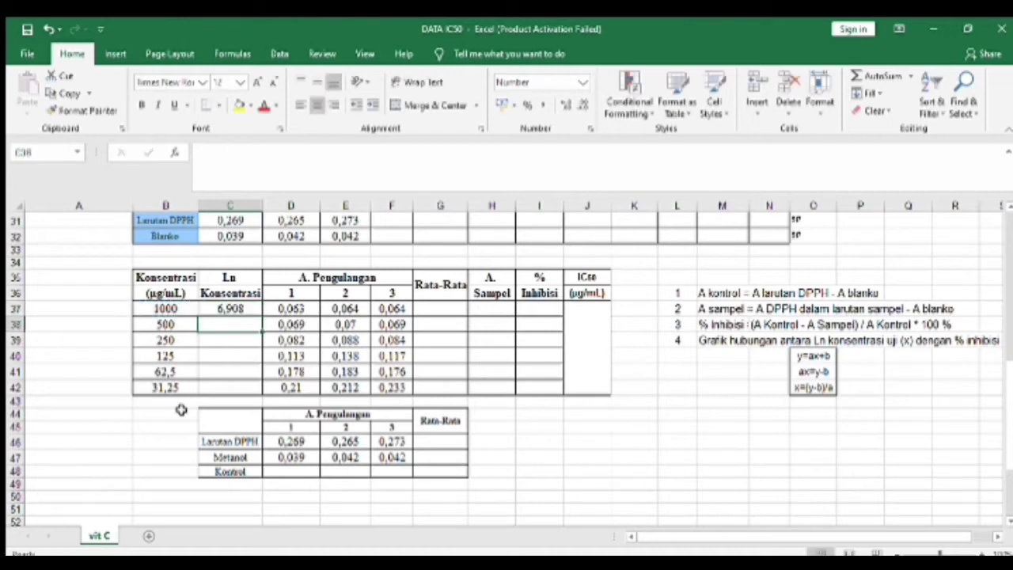
{"action": "left_click", "coordinate": [257, 308]}
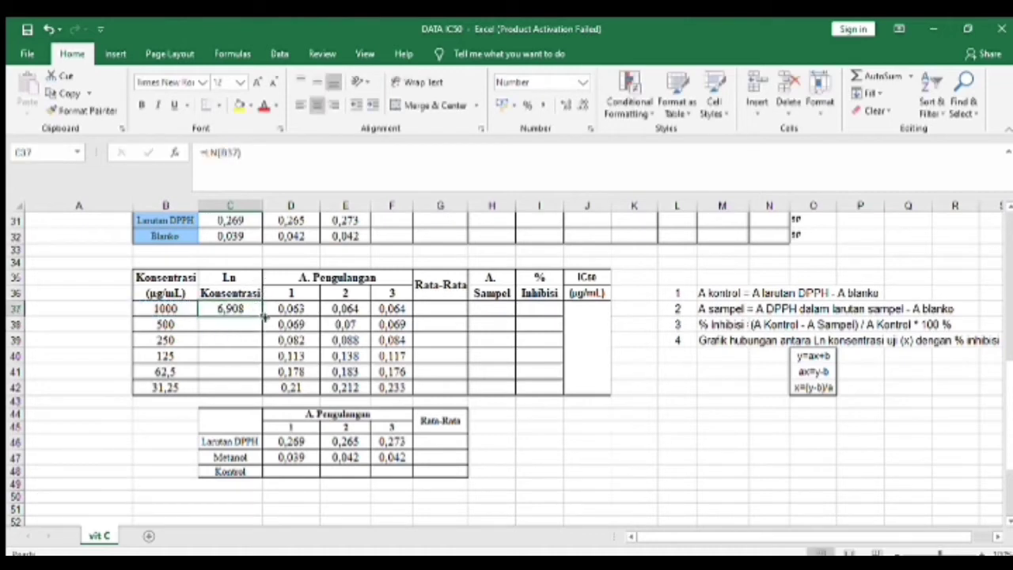
{"action": "left_click_drag", "start_coordinate": [260, 317], "coordinate": [254, 388]}
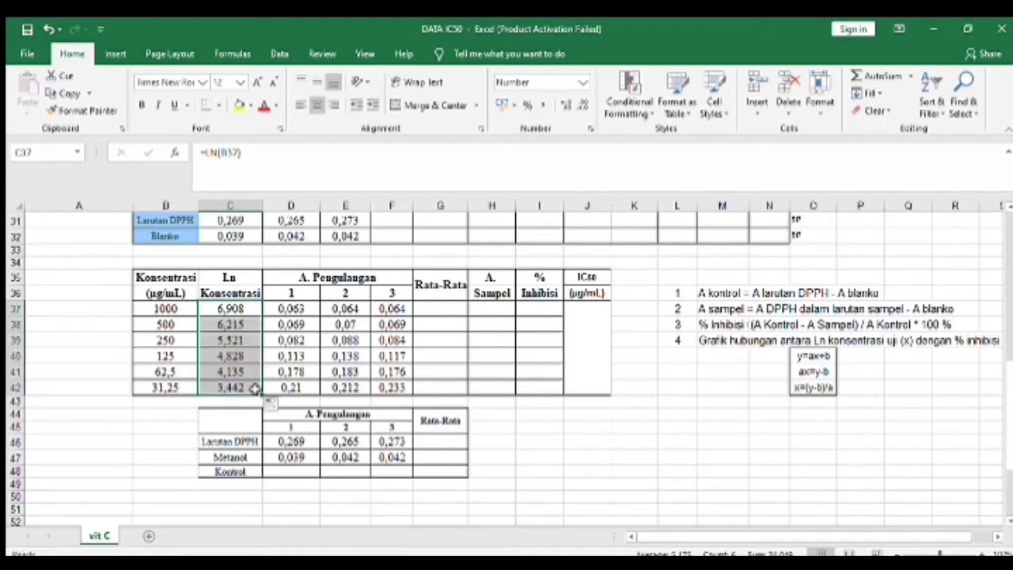
{"action": "left_click", "coordinate": [434, 310]}
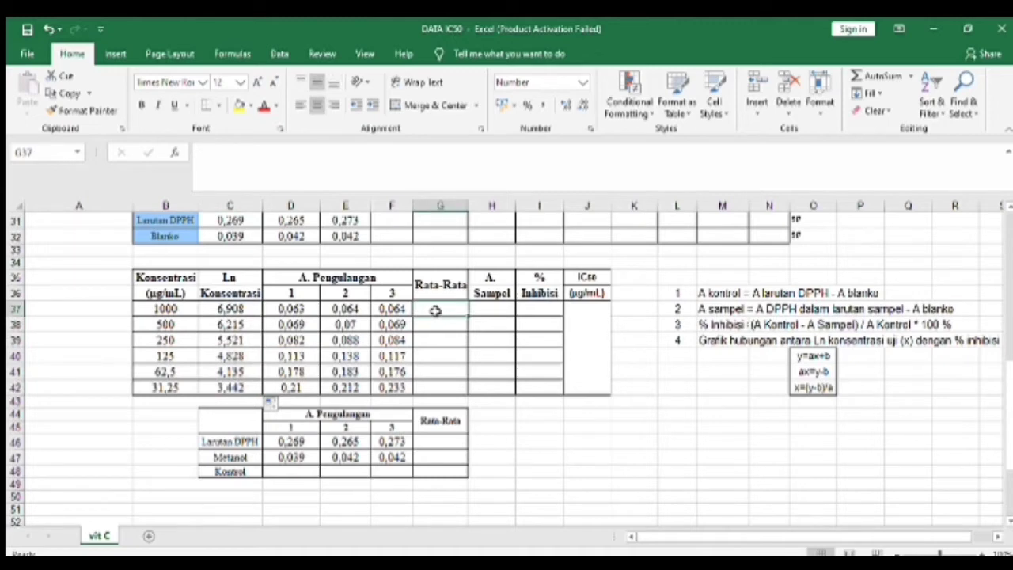
Enter =AVERAGE(D37:F37) in G37 and fill it down to G42 (0,064 to 0,218)
{"action": "type", "text": "="}
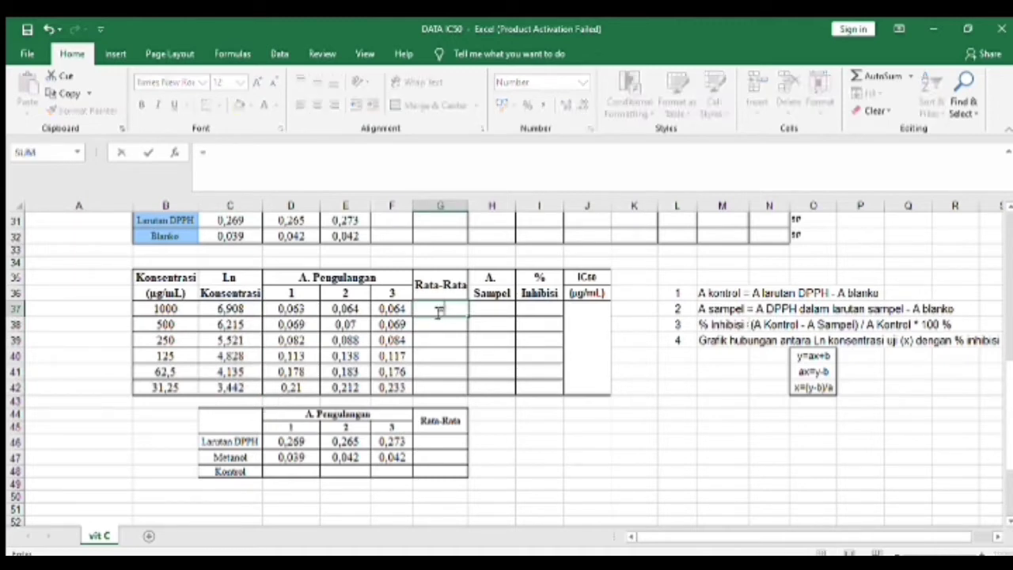
{"action": "type", "text": "av"}
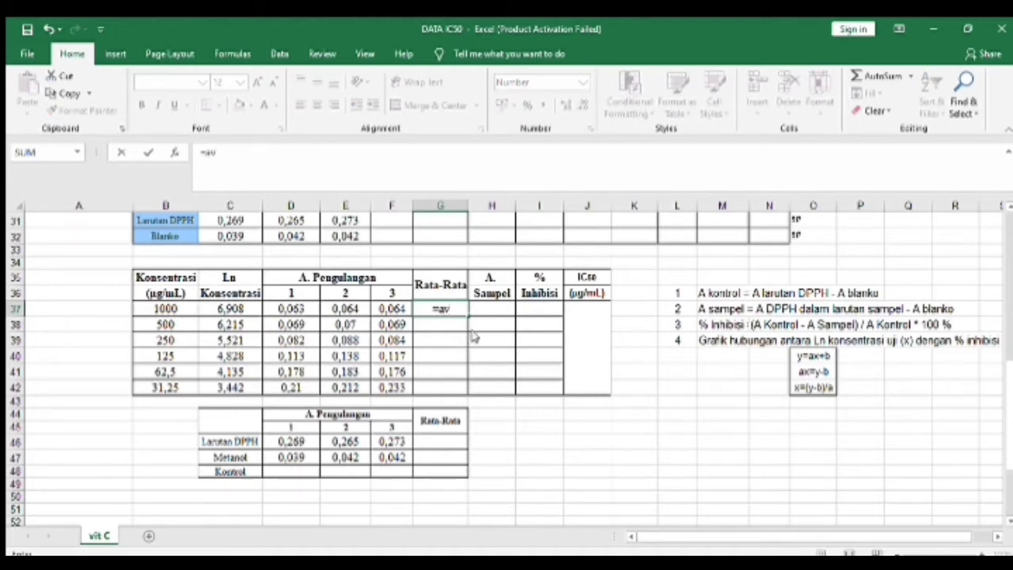
{"action": "key", "text": "Tab"}
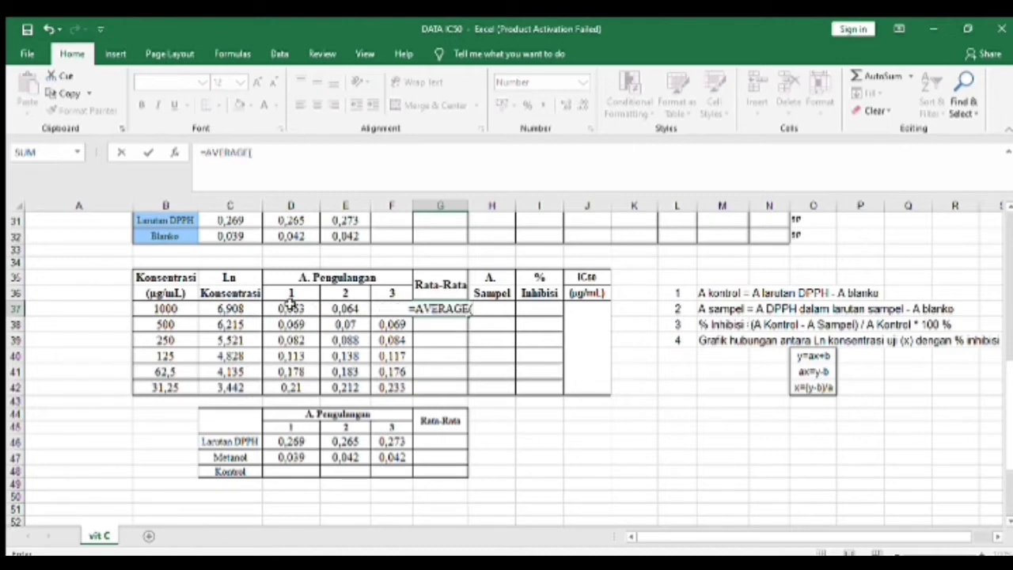
{"action": "left_click", "coordinate": [283, 308]}
{"action": "left_click_drag", "start_coordinate": [283, 307], "coordinate": [392, 308]}
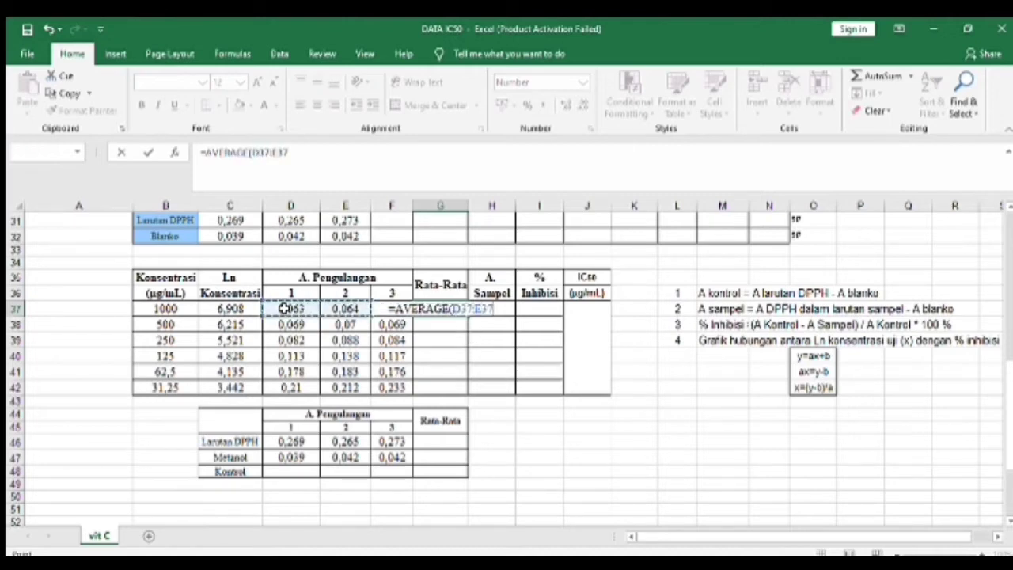
{"action": "key", "text": "Return"}
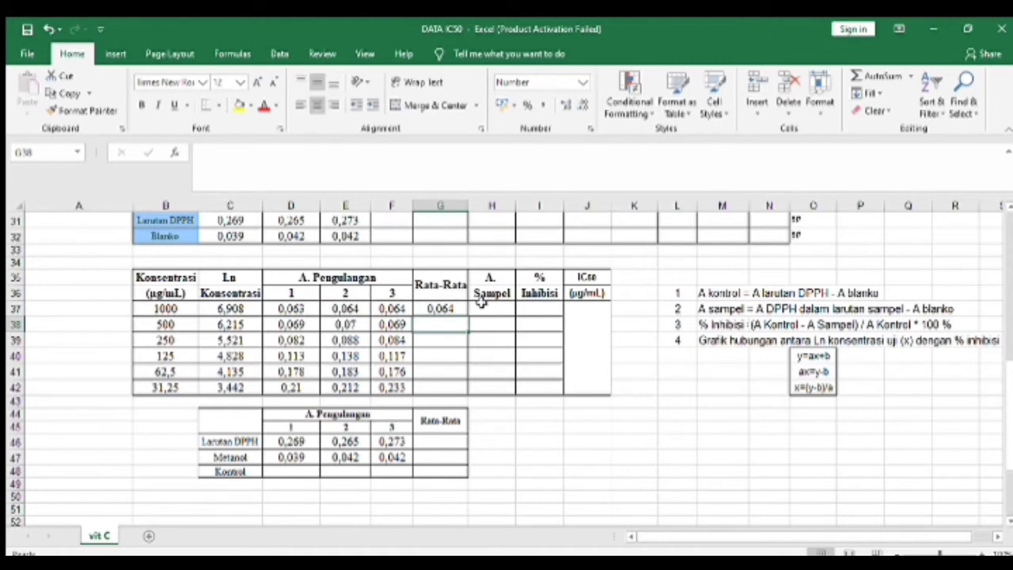
{"action": "left_click", "coordinate": [462, 309]}
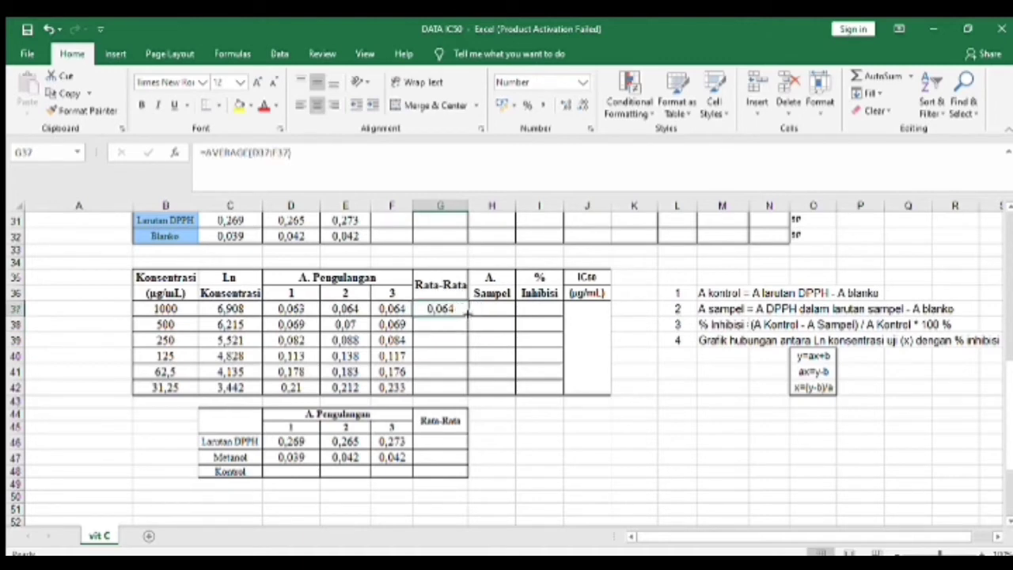
{"action": "left_click_drag", "start_coordinate": [467, 315], "coordinate": [466, 394]}
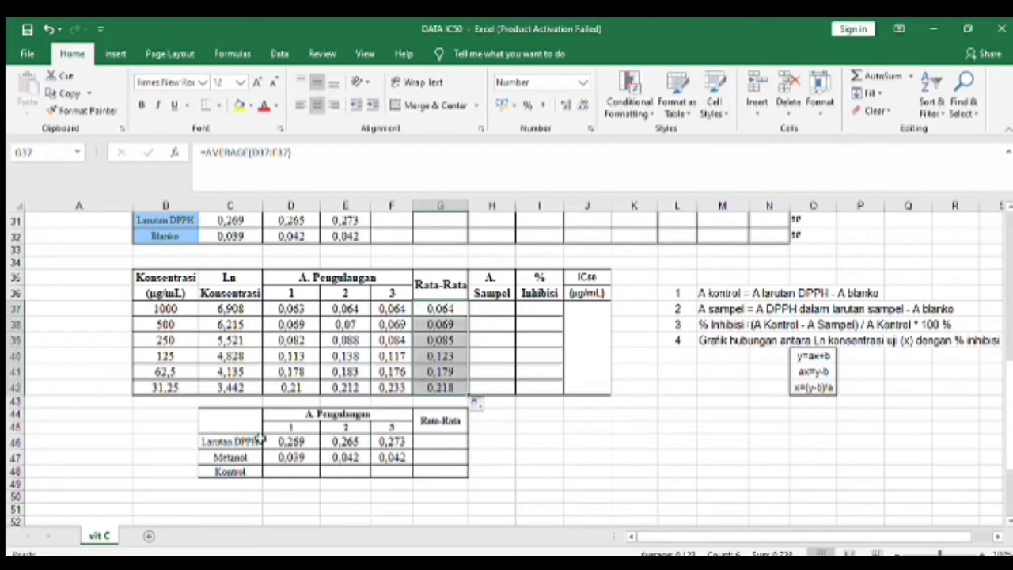
Average the DPPH solution and Metanol replicates in G46:G47, giving 0,269 and 0,041
{"action": "left_click", "coordinate": [430, 445]}
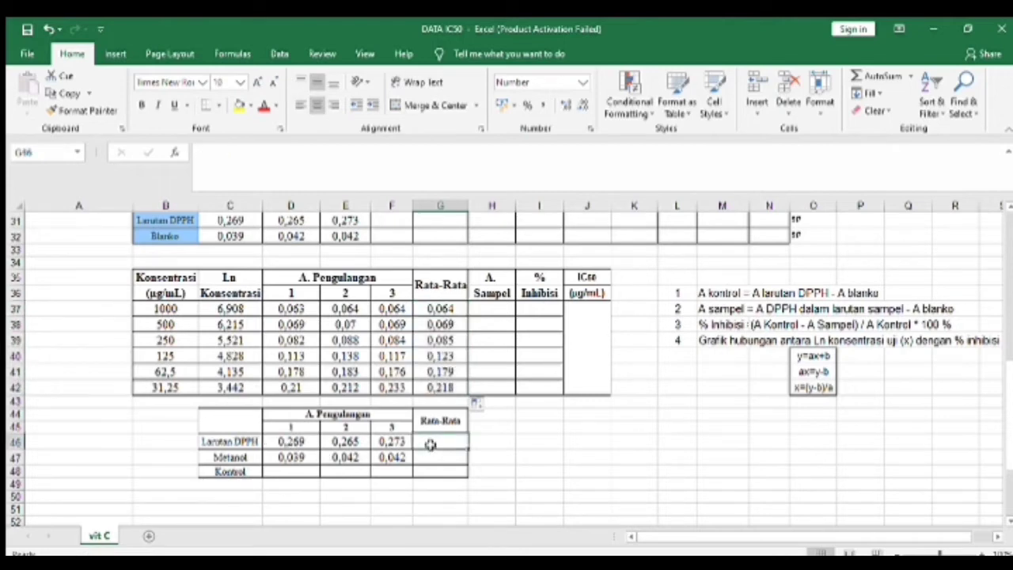
{"action": "type", "text": "="}
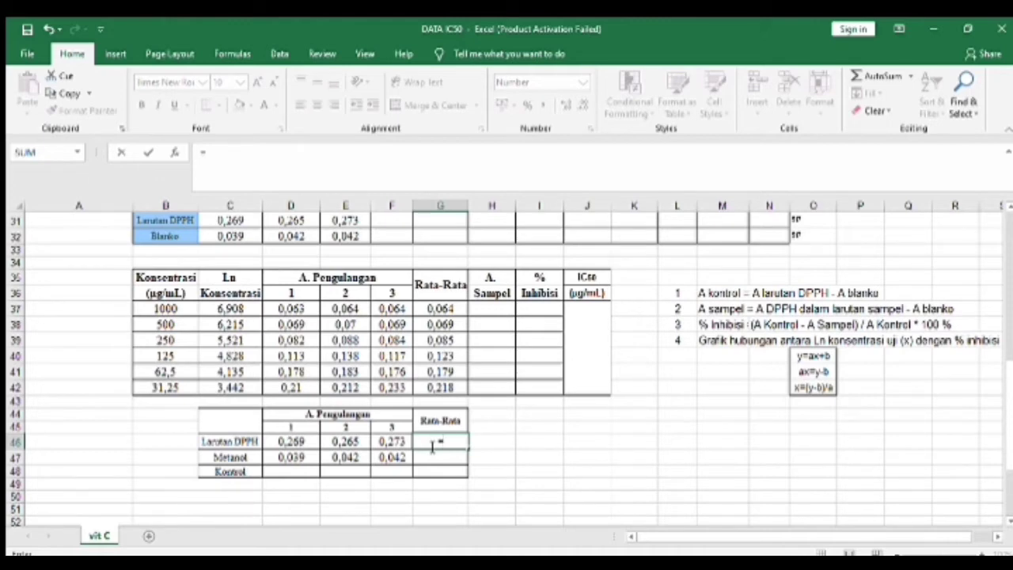
{"action": "type", "text": "av"}
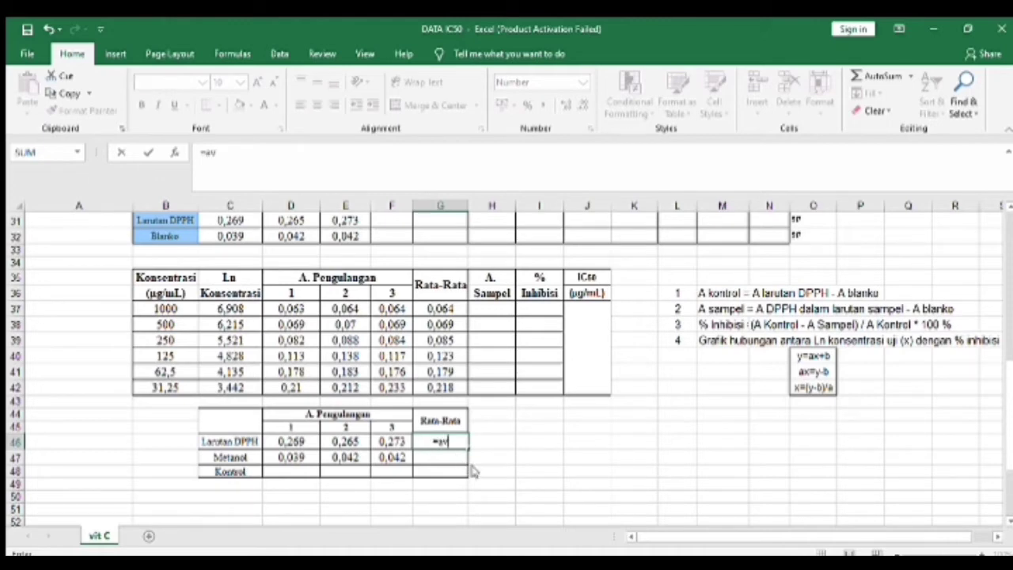
{"action": "key", "text": "Tab"}
{"action": "left_click", "coordinate": [290, 440]}
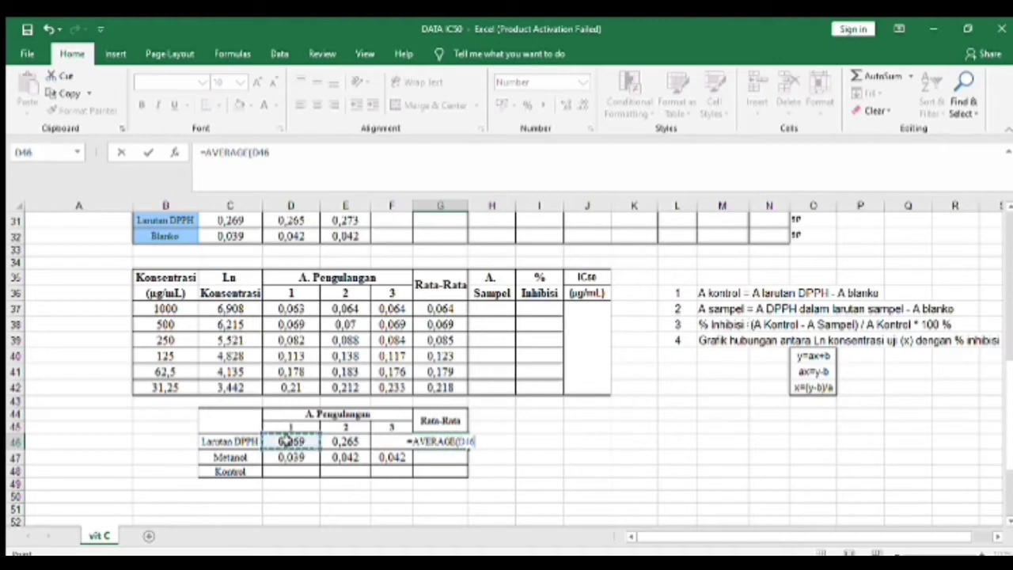
{"action": "left_click_drag", "start_coordinate": [290, 440], "coordinate": [392, 441]}
{"action": "key", "text": "Return"}
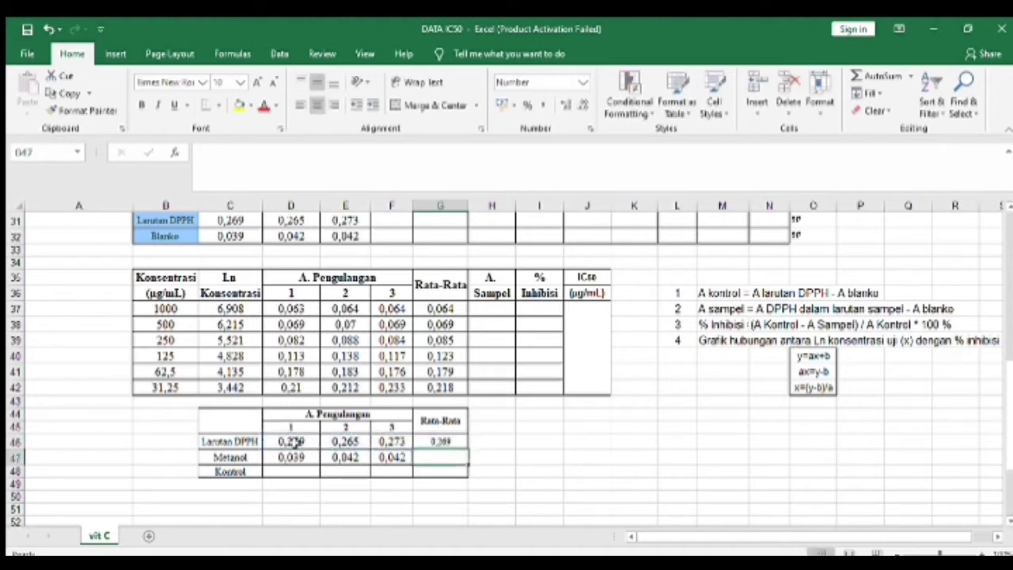
{"action": "left_click", "coordinate": [452, 444]}
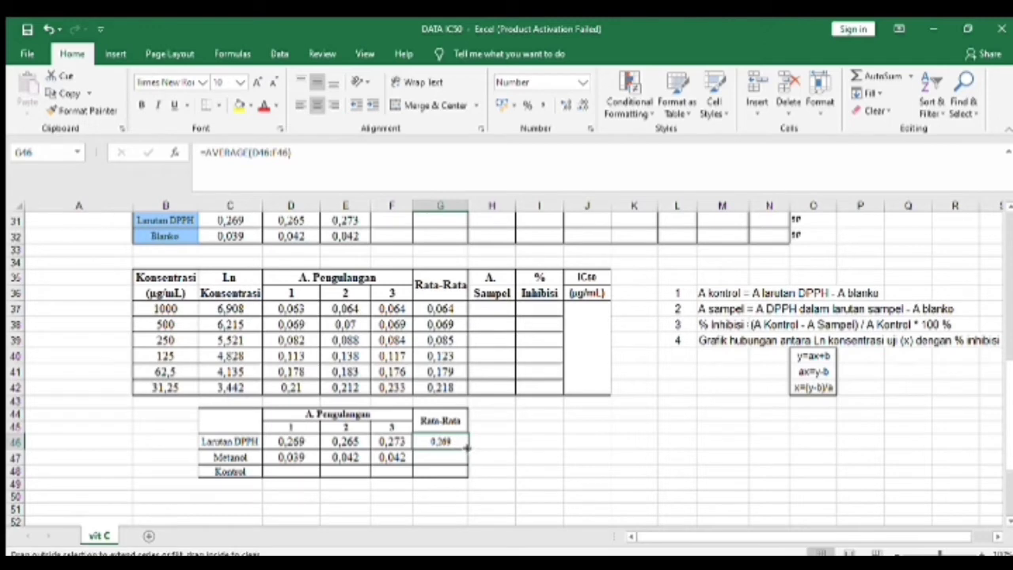
{"action": "left_click_drag", "start_coordinate": [468, 448], "coordinate": [466, 459]}
Compute Kontrol in G48 as =G46-G47, giving 0,228
{"action": "left_click", "coordinate": [440, 472]}
{"action": "type", "text": "="}
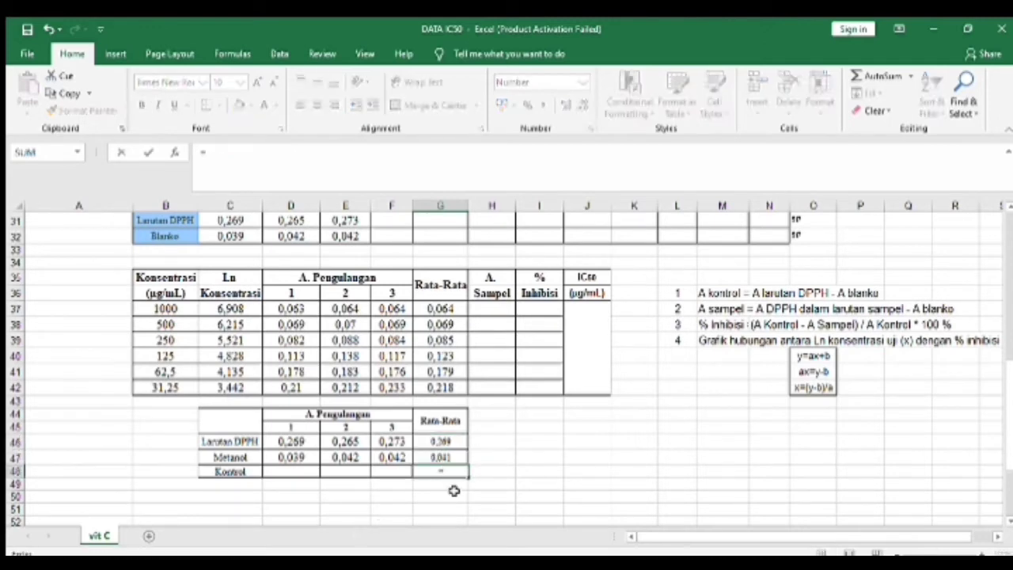
{"action": "left_click", "coordinate": [441, 442]}
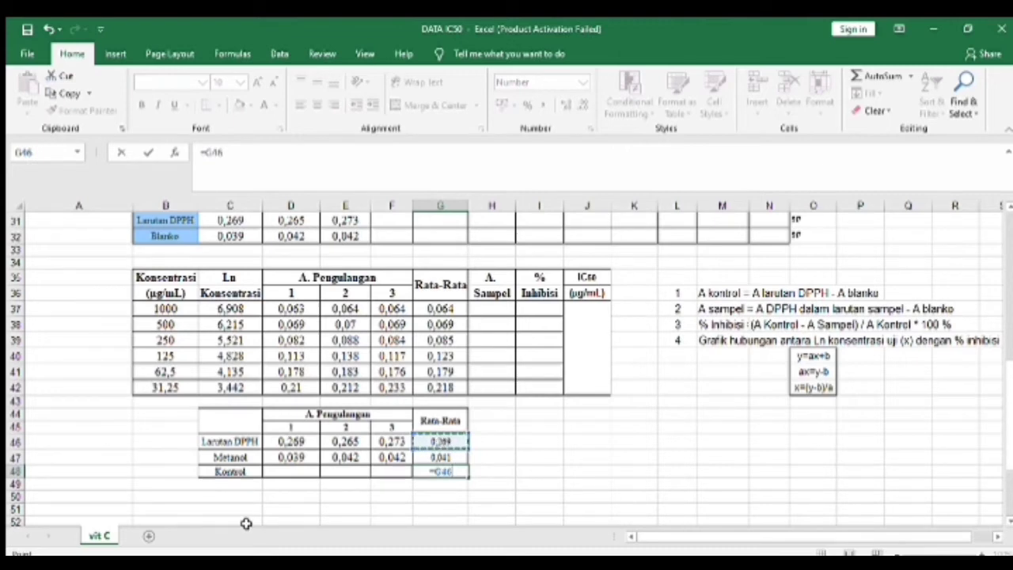
{"action": "type", "text": "-"}
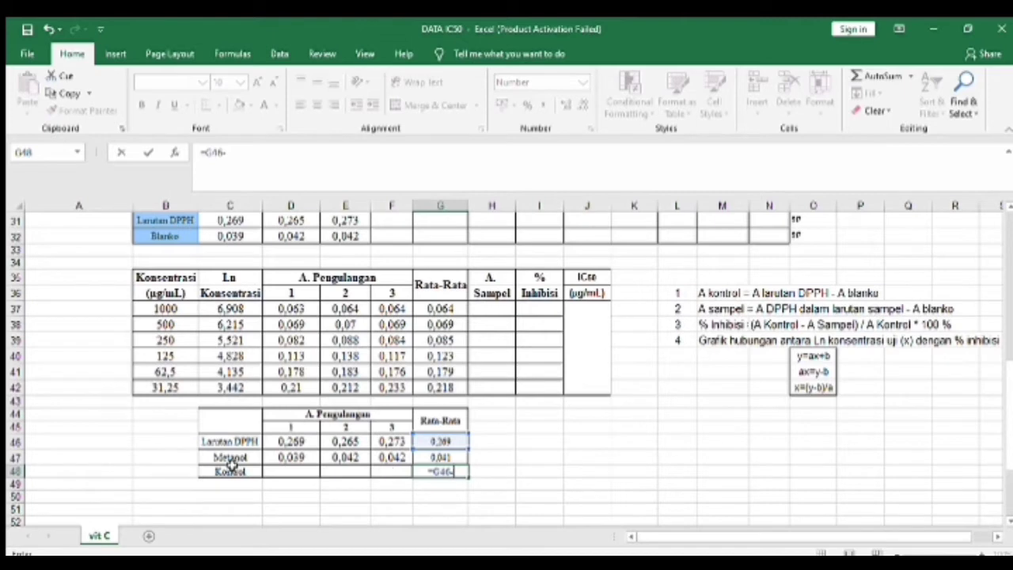
{"action": "left_click", "coordinate": [437, 458]}
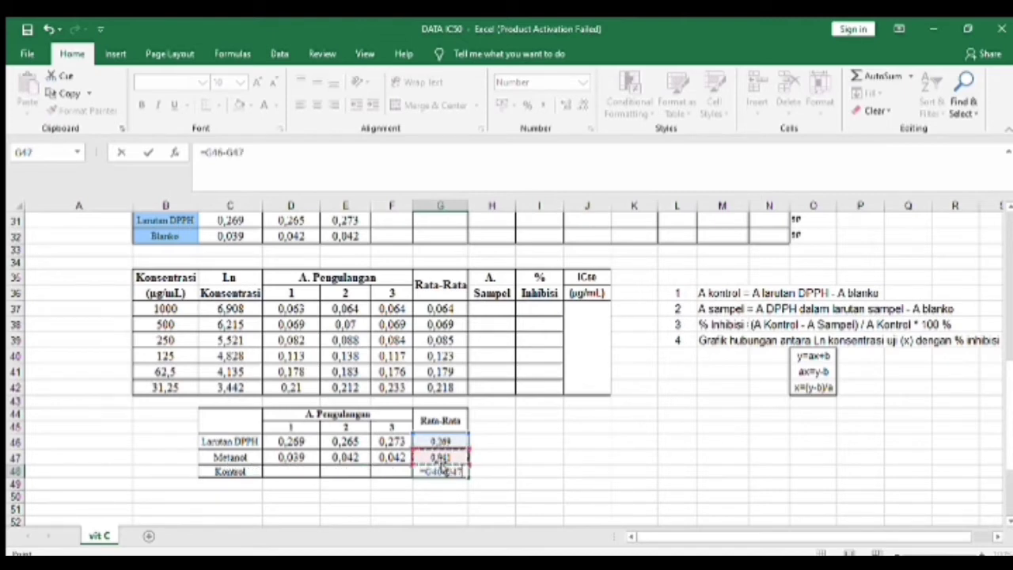
{"action": "key", "text": "Return"}
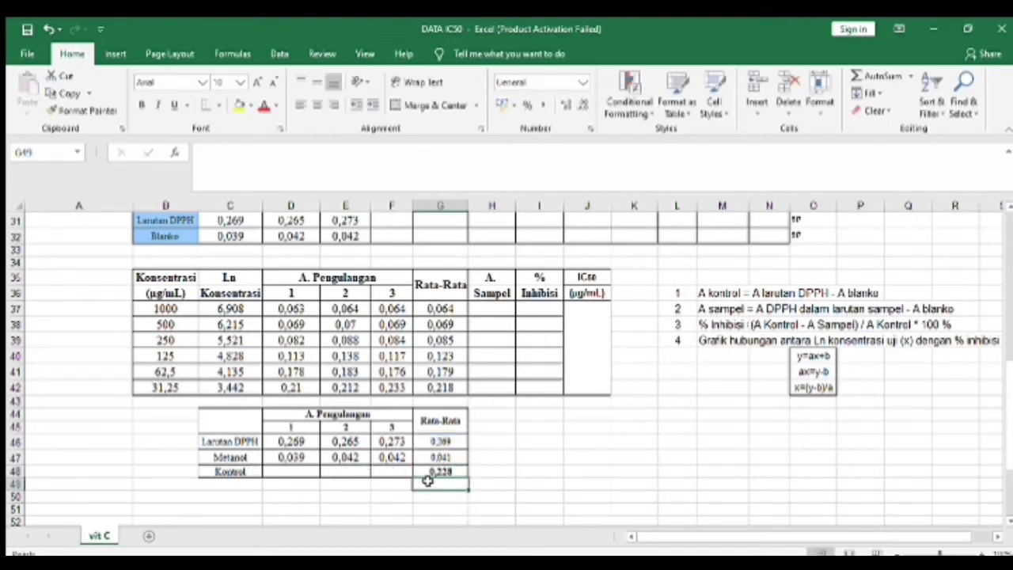
{"action": "left_click", "coordinate": [492, 309]}
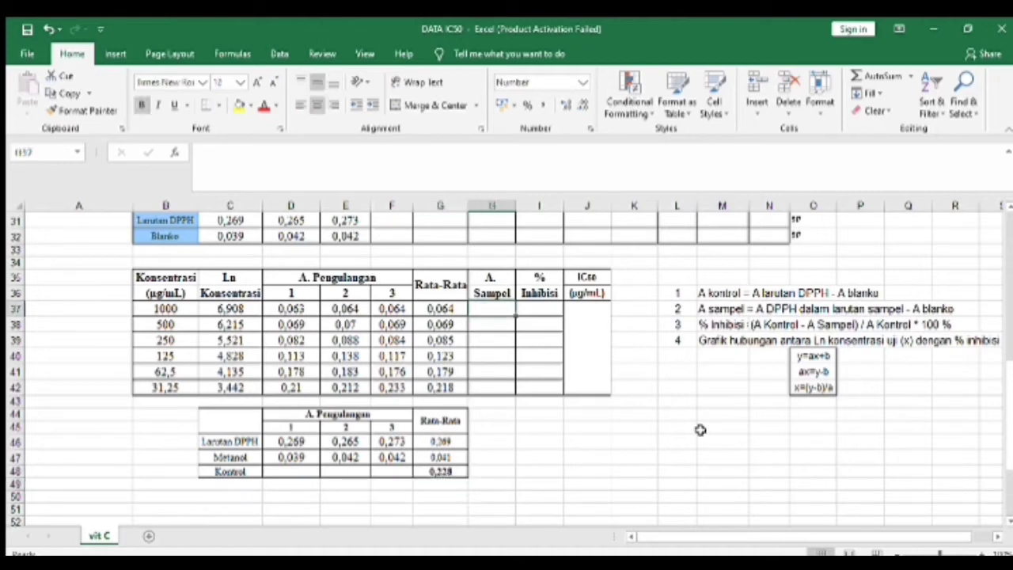
Enter =G37-G47 in H37 for the first sample absorbance
{"action": "type", "text": "="}
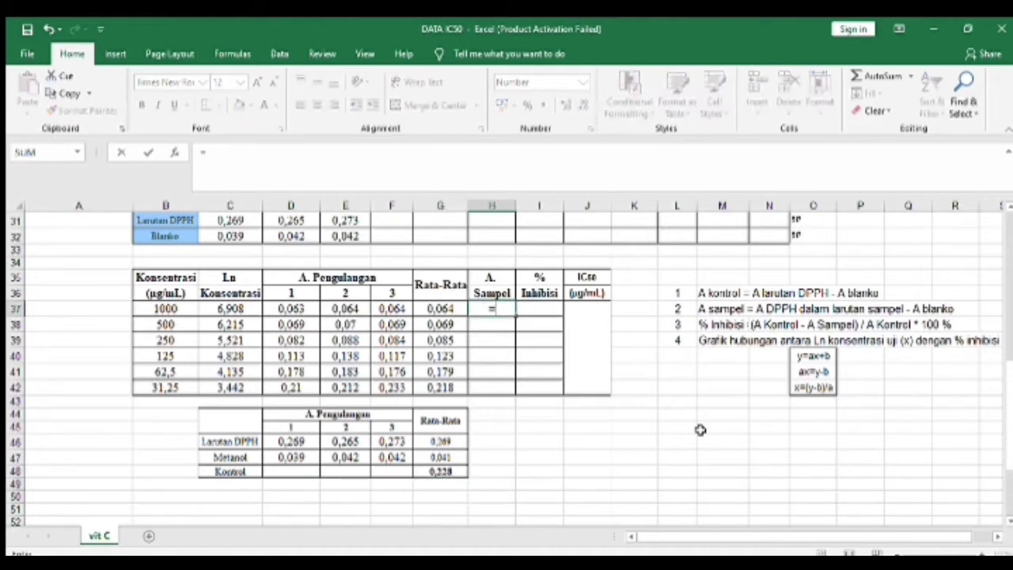
{"action": "left_click", "coordinate": [440, 309]}
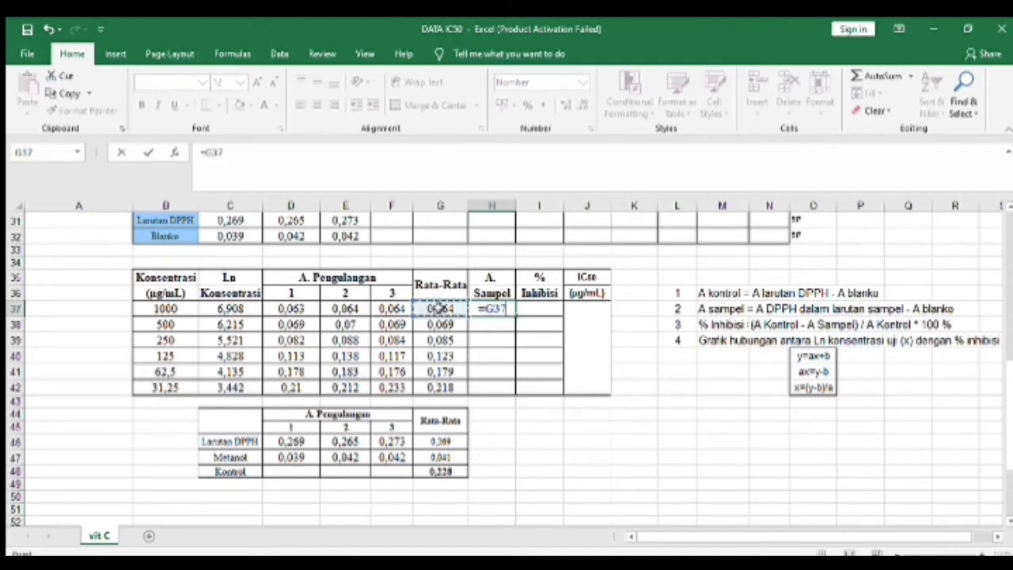
{"action": "type", "text": "-"}
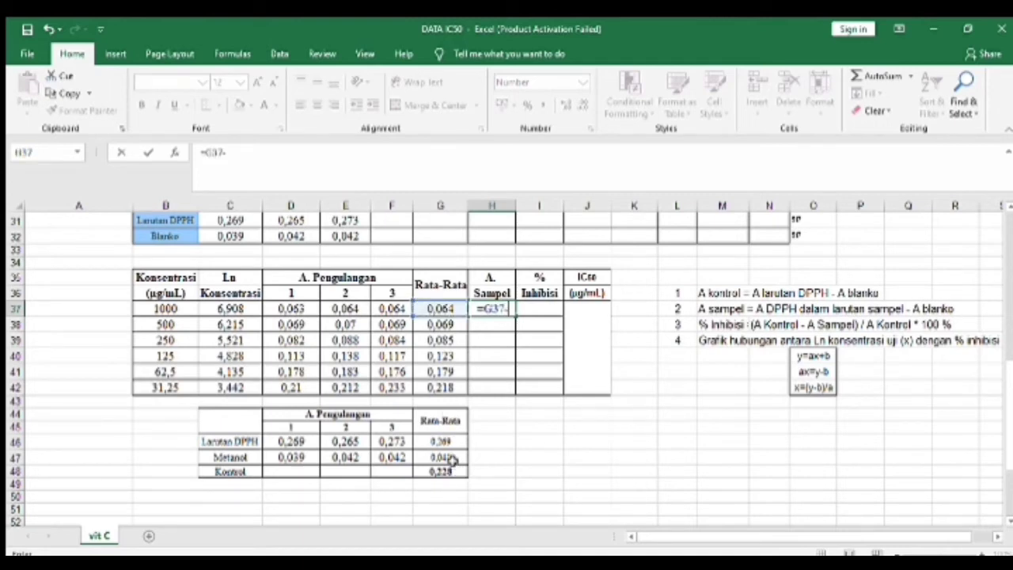
{"action": "left_click", "coordinate": [449, 457]}
{"action": "key", "text": "Return"}
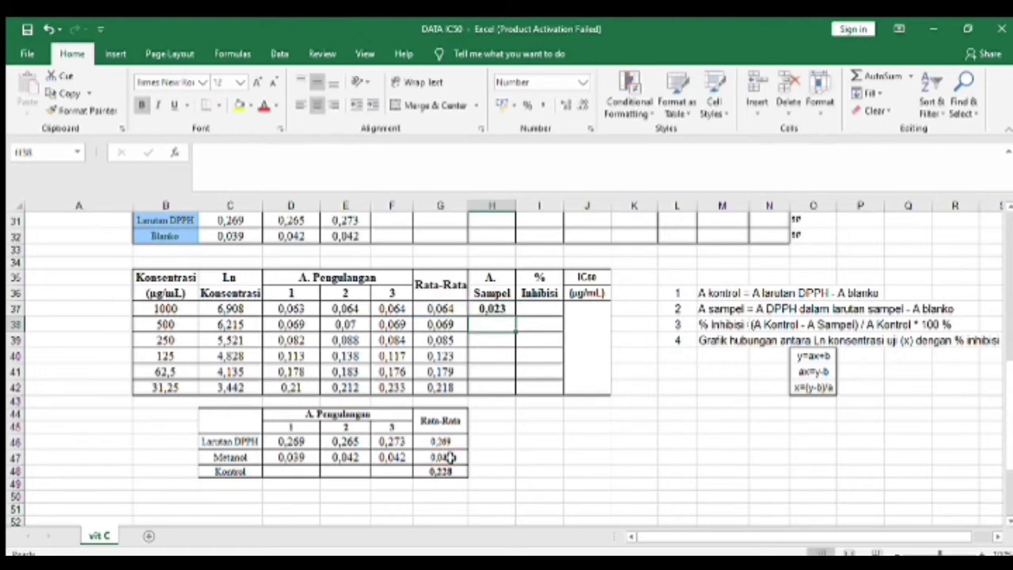
Make the Metanol reference absolute ($G$47) and fill H37 down to H42 (0,023 to 0,177)
{"action": "left_click", "coordinate": [495, 308]}
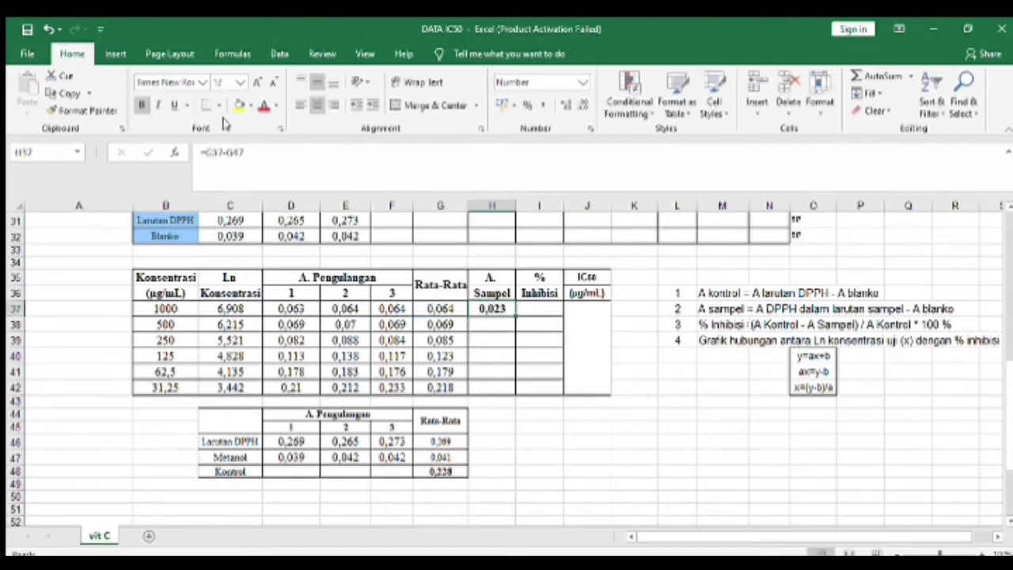
{"action": "left_click", "coordinate": [233, 152]}
{"action": "key", "text": "F4"}
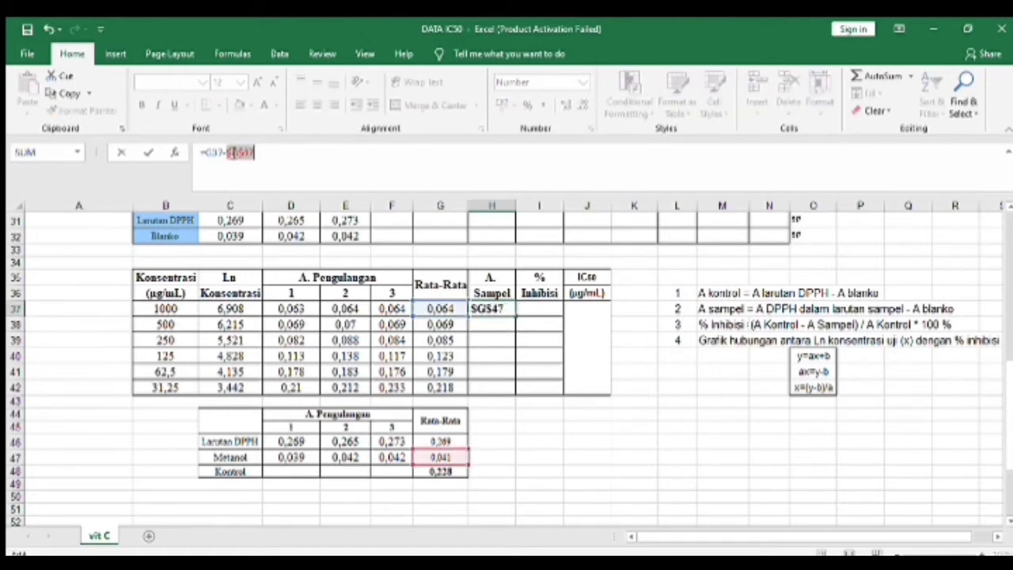
{"action": "key", "text": "Return"}
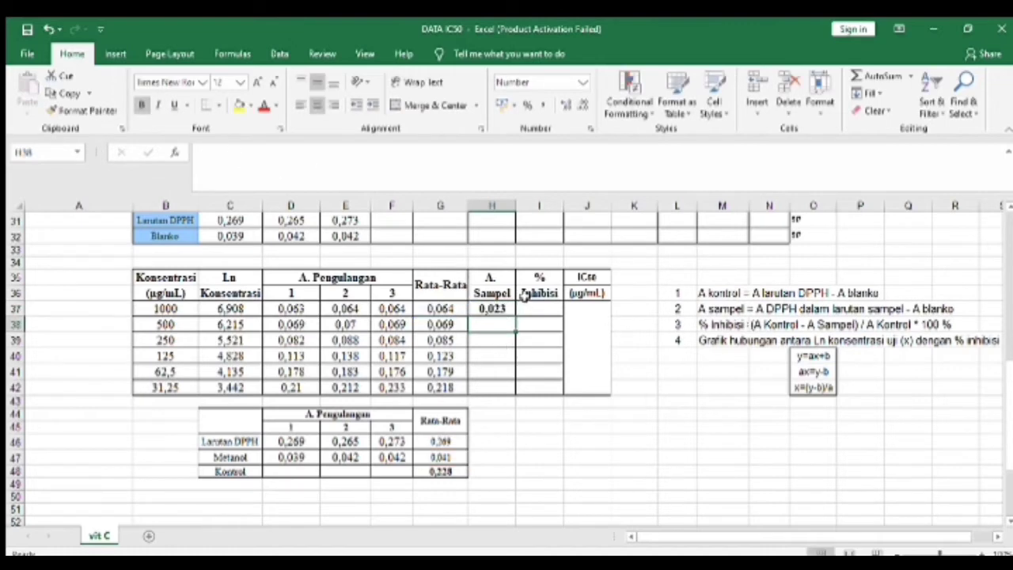
{"action": "left_click", "coordinate": [505, 308]}
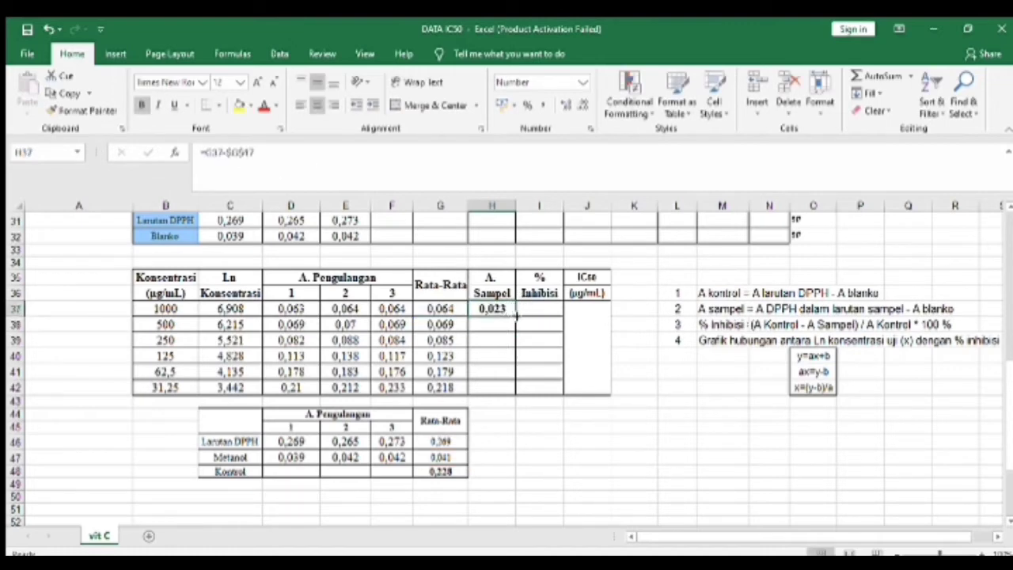
{"action": "double_click", "coordinate": [516, 316]}
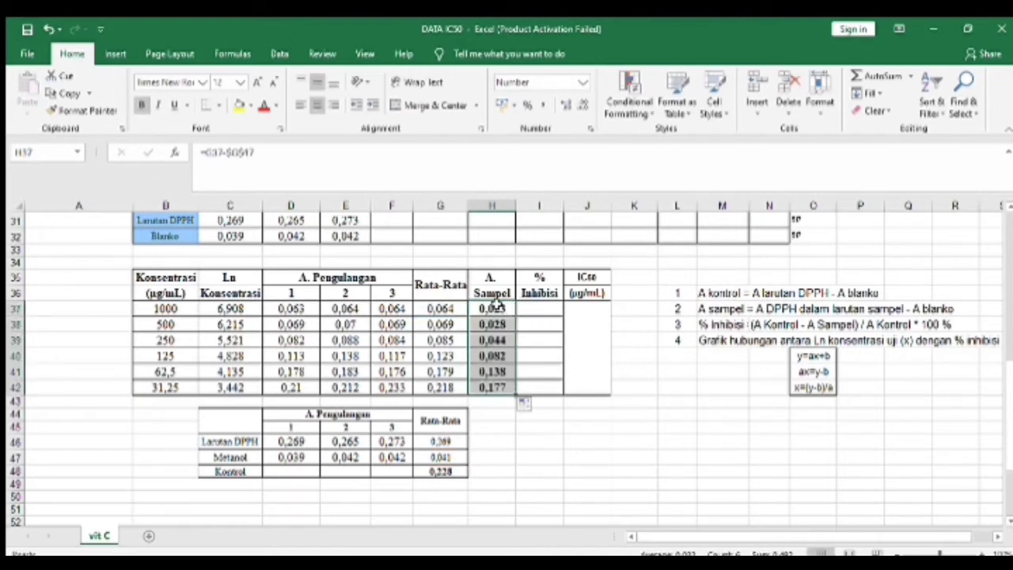
{"action": "left_click", "coordinate": [540, 309]}
{"action": "type", "text": "="}
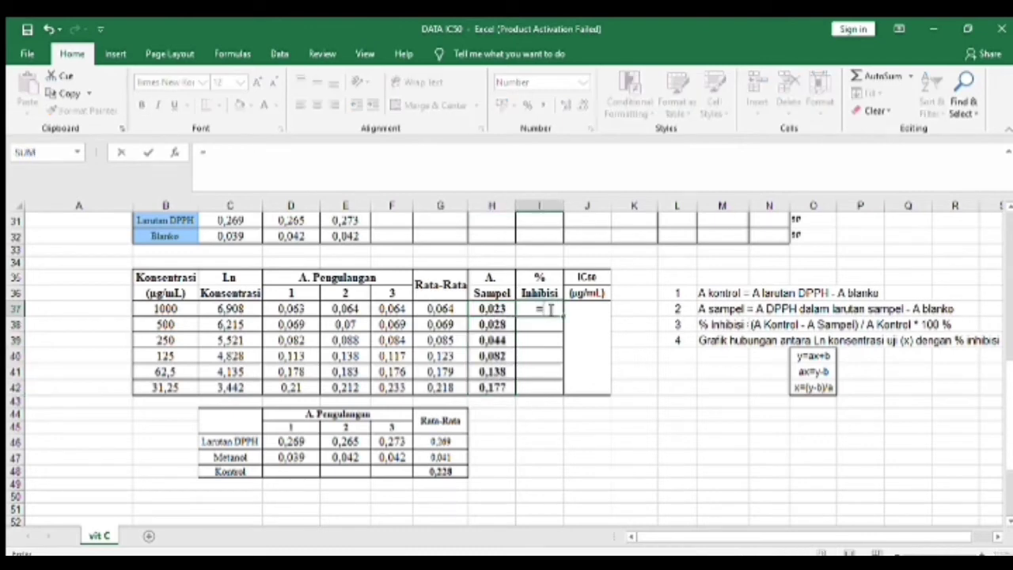
{"action": "type", "text": "("}
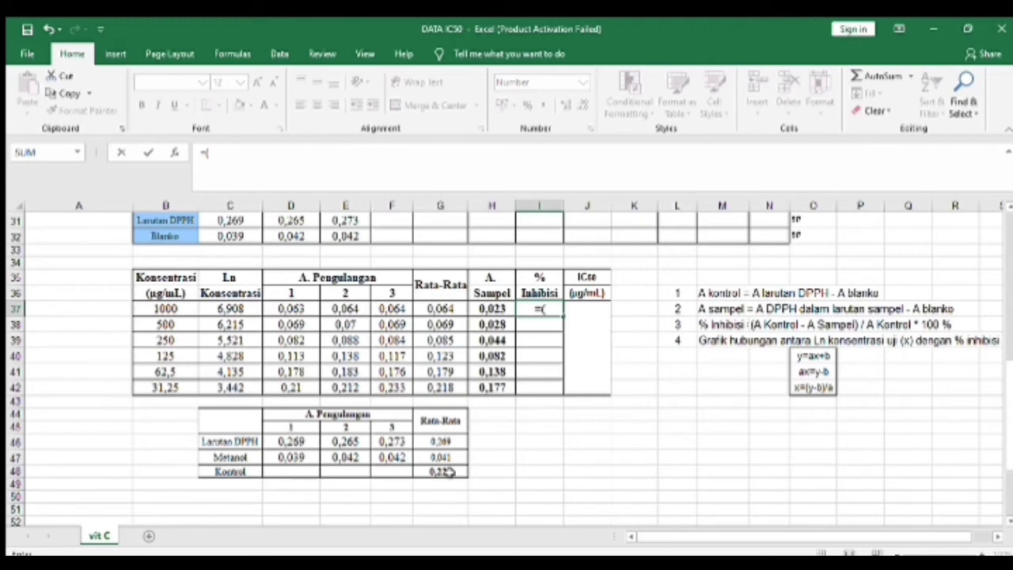
Enter =($G$48-H37)/$G$48*100 in I37 for percent inhibition
{"action": "left_click", "coordinate": [448, 472]}
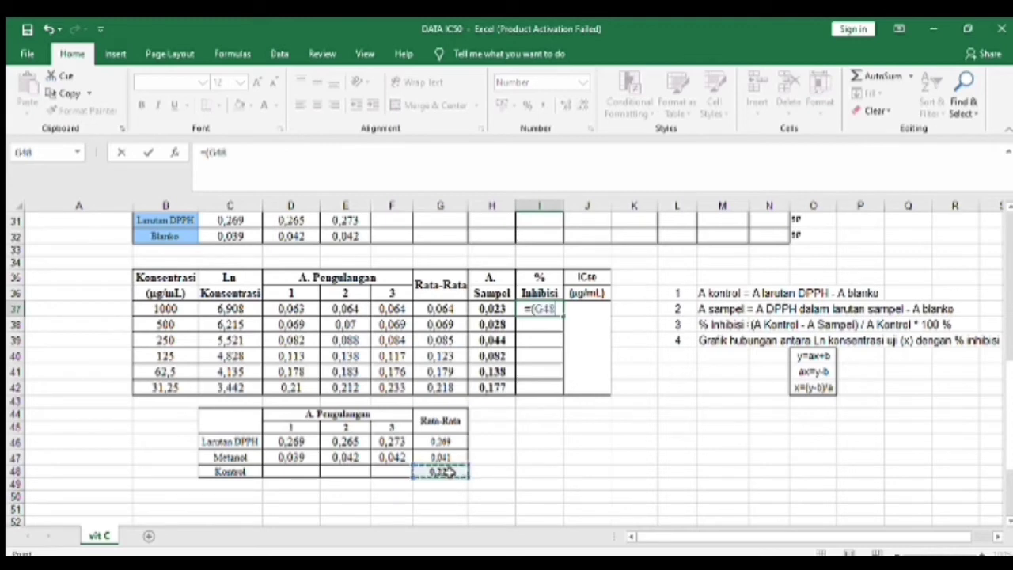
{"action": "type", "text": "-"}
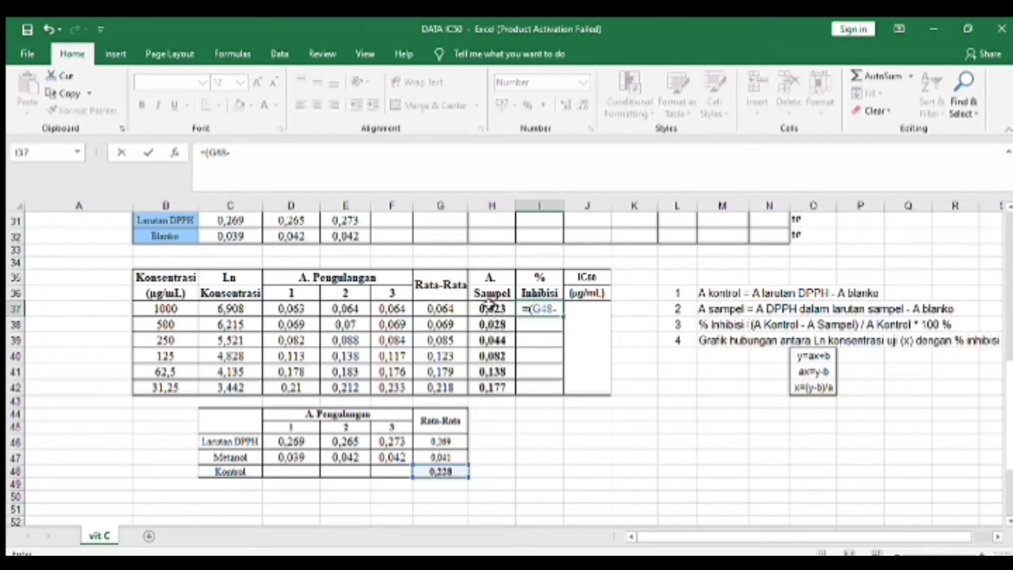
{"action": "left_click", "coordinate": [491, 311]}
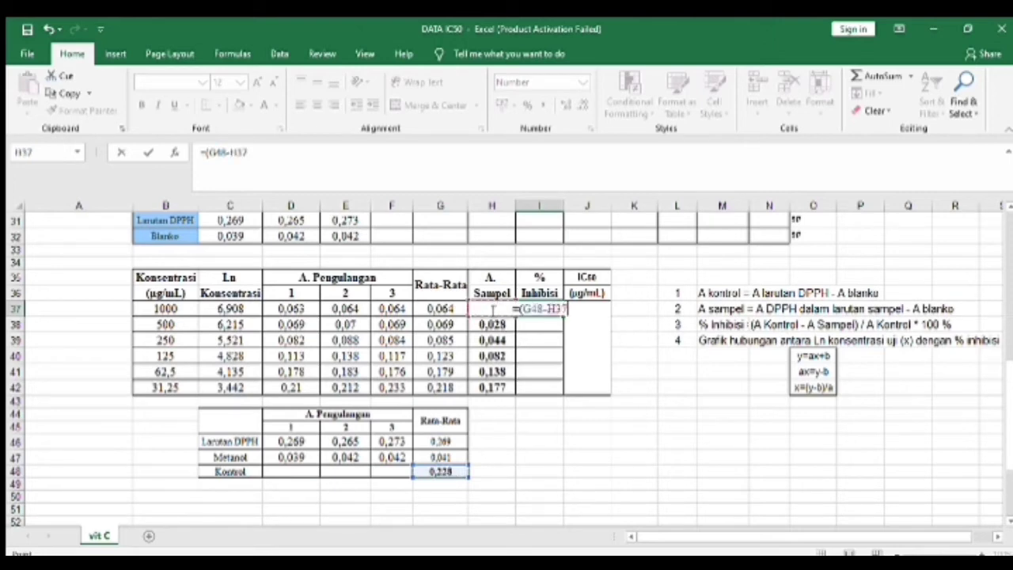
{"action": "type", "text": ")"}
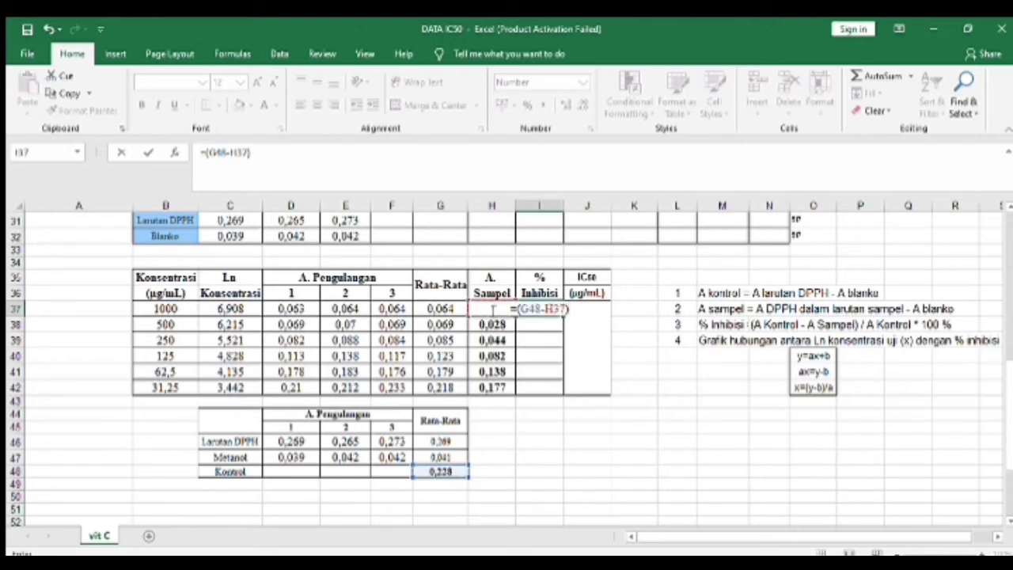
{"action": "type", "text": "/"}
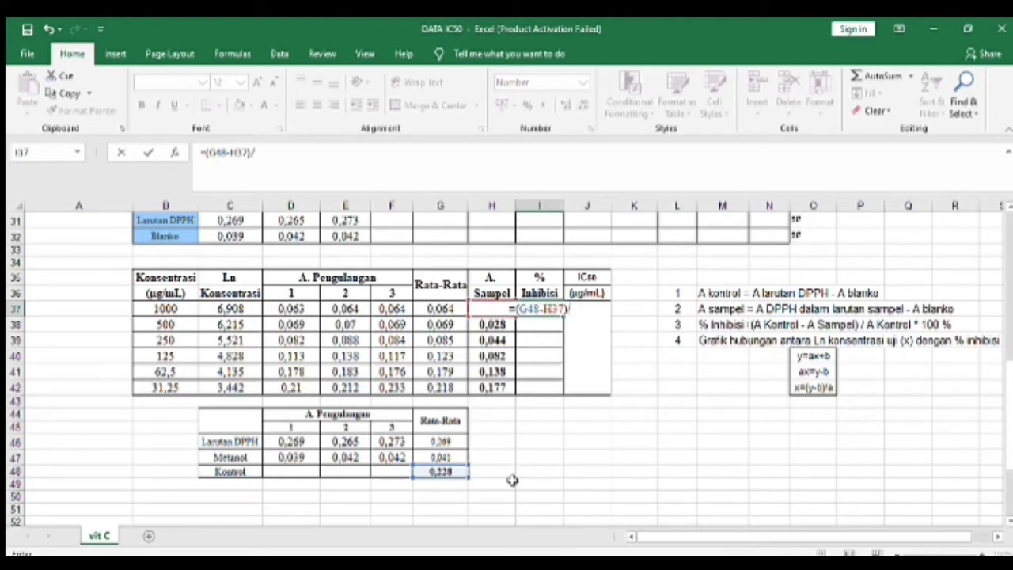
{"action": "left_click", "coordinate": [444, 472]}
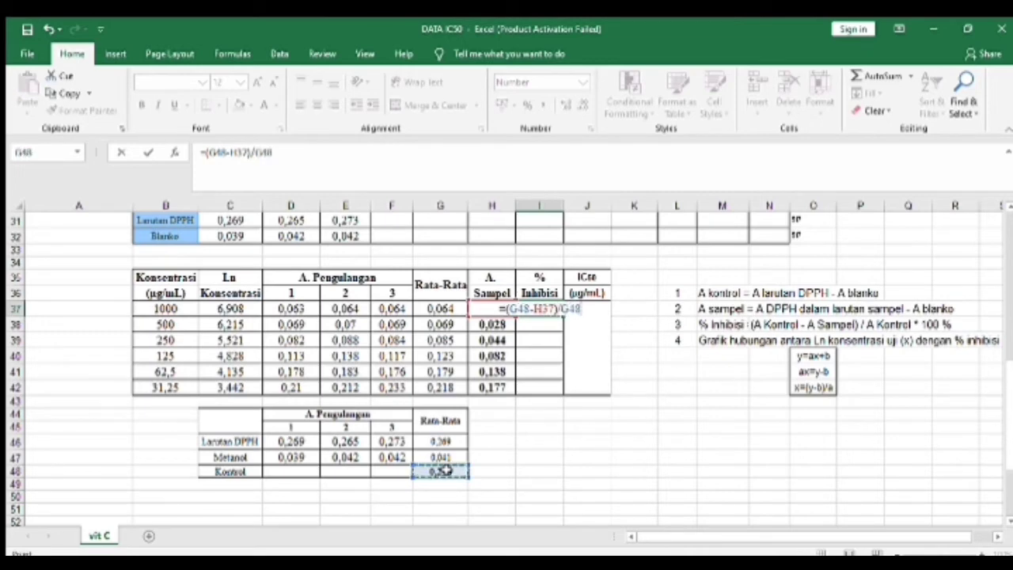
{"action": "type", "text": "*1"}
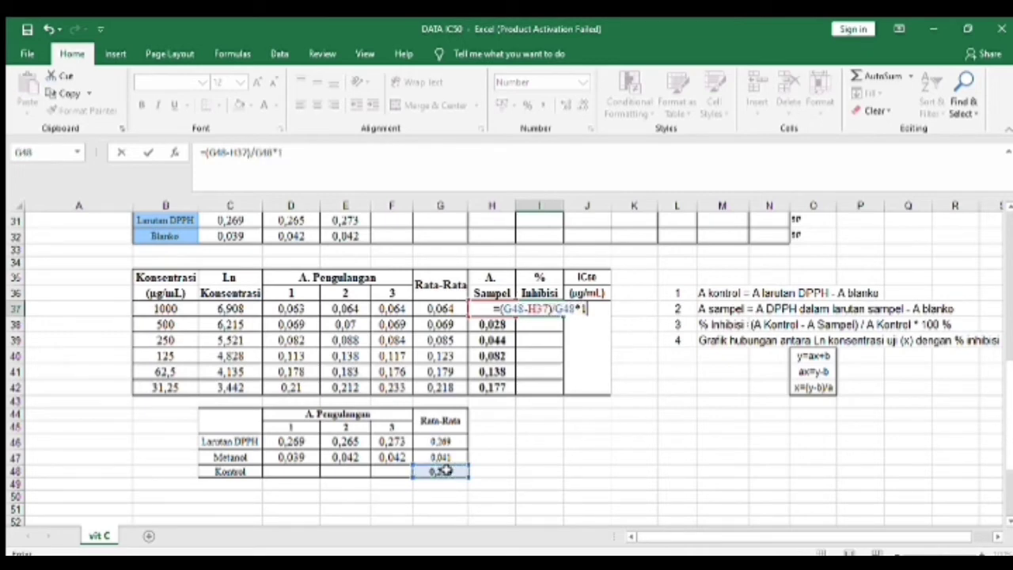
{"action": "type", "text": "00"}
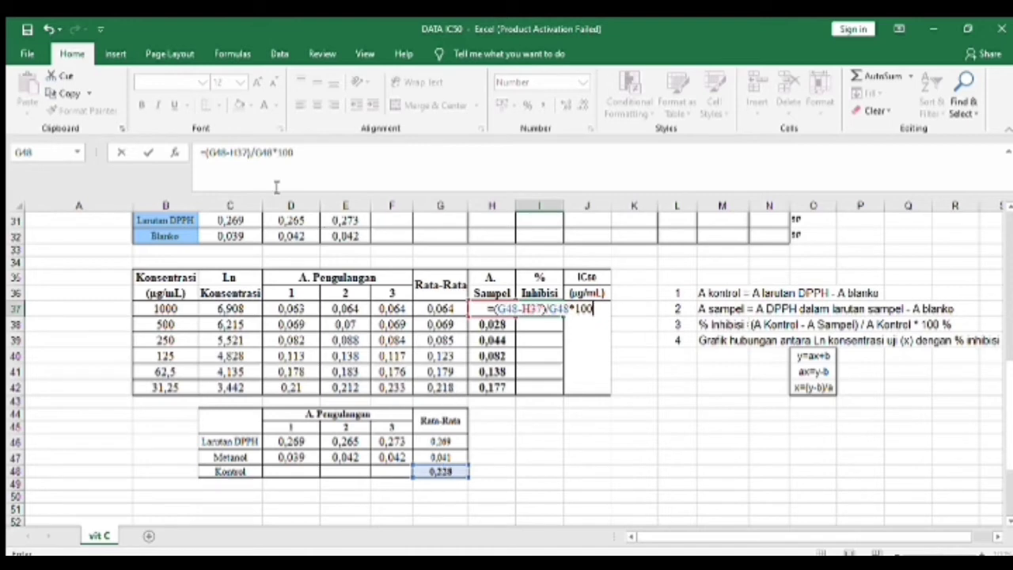
{"action": "left_click", "coordinate": [264, 152]}
{"action": "key", "text": "F4"}
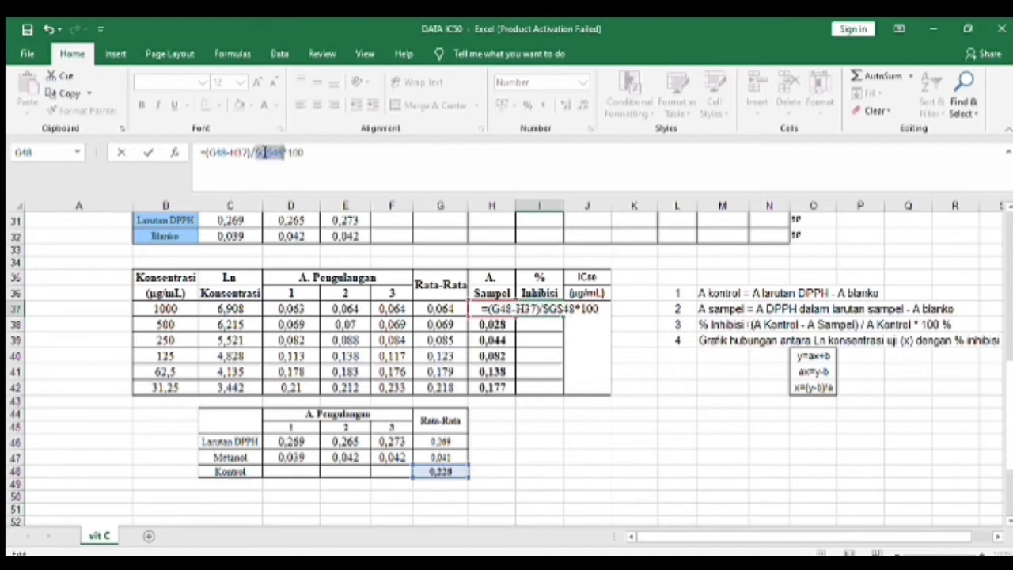
{"action": "left_click", "coordinate": [222, 154]}
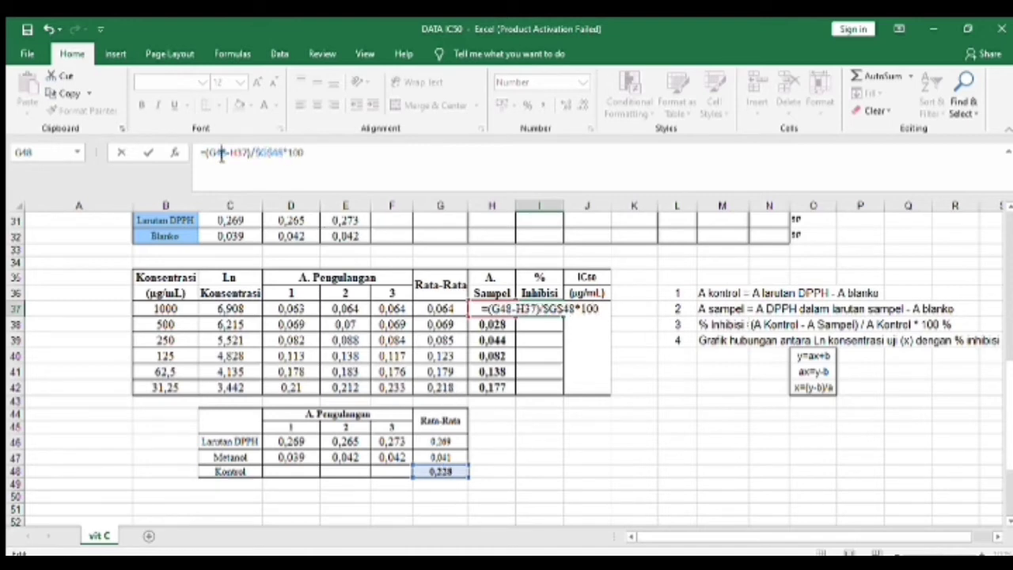
{"action": "key", "text": "Return"}
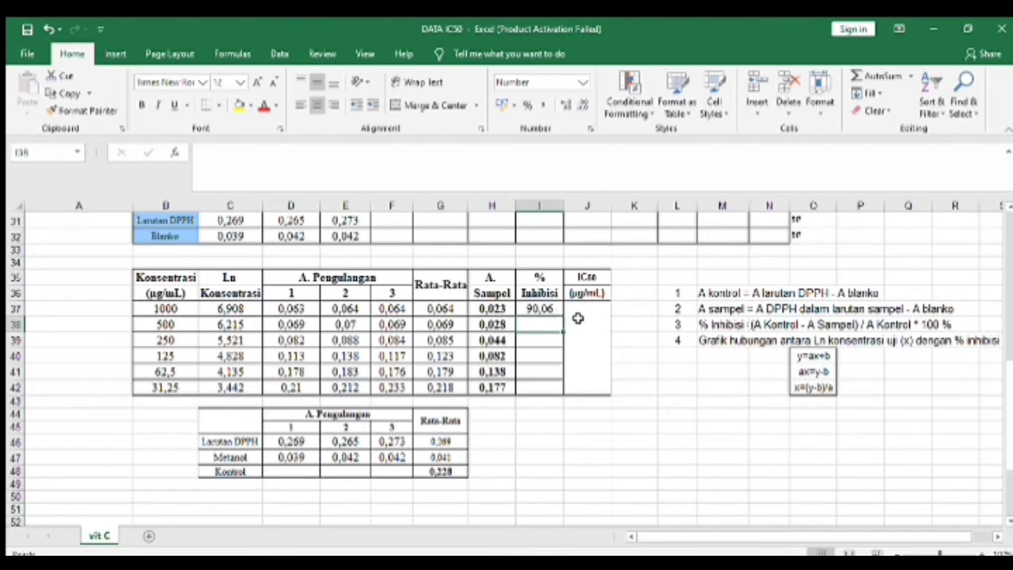
Copy the inhibition formula down to I42, giving 90,06 down to 22,22
{"action": "left_click", "coordinate": [555, 309]}
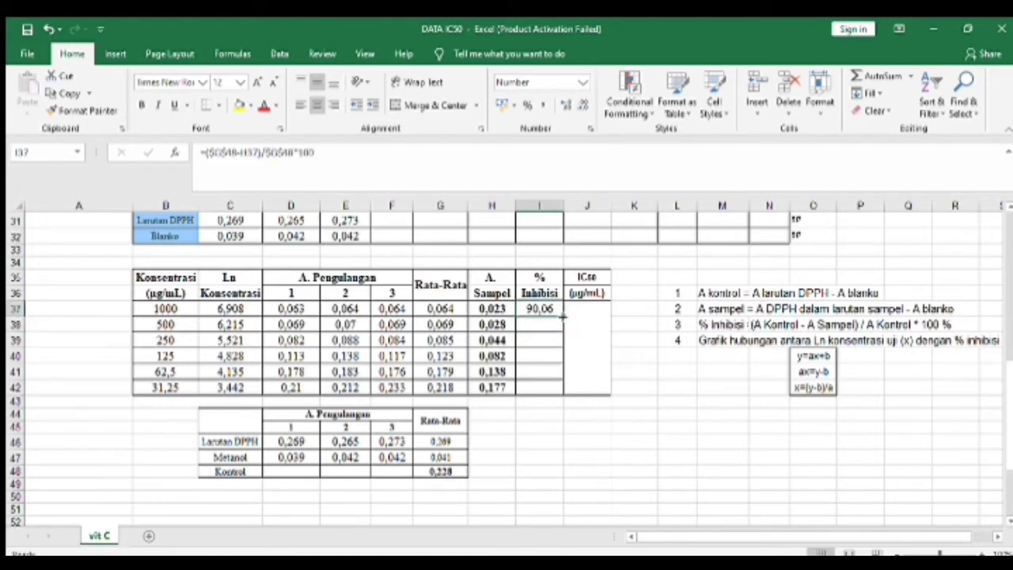
{"action": "double_click", "coordinate": [563, 316]}
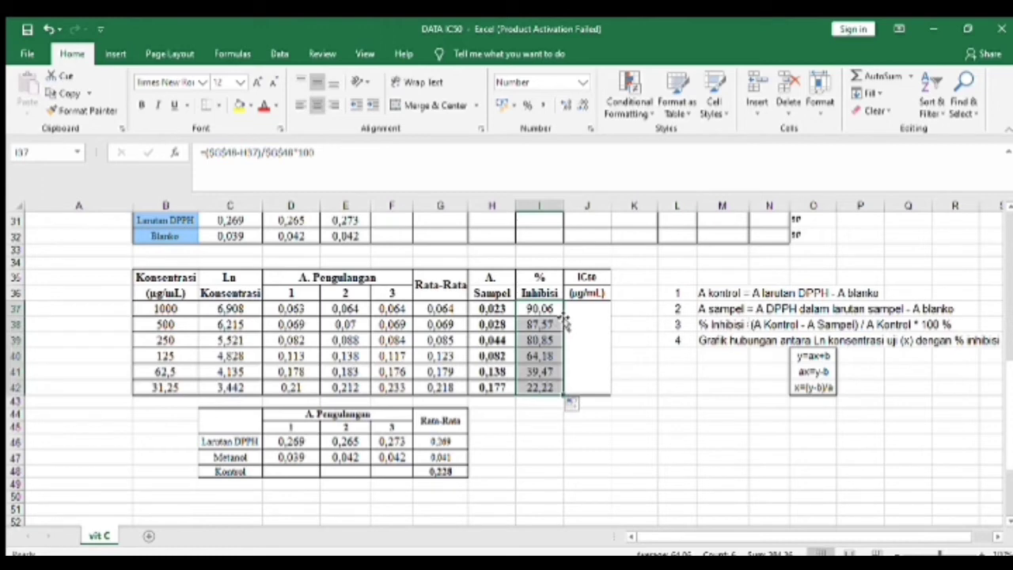
{"action": "left_click", "coordinate": [554, 448]}
{"action": "left_click", "coordinate": [224, 307]}
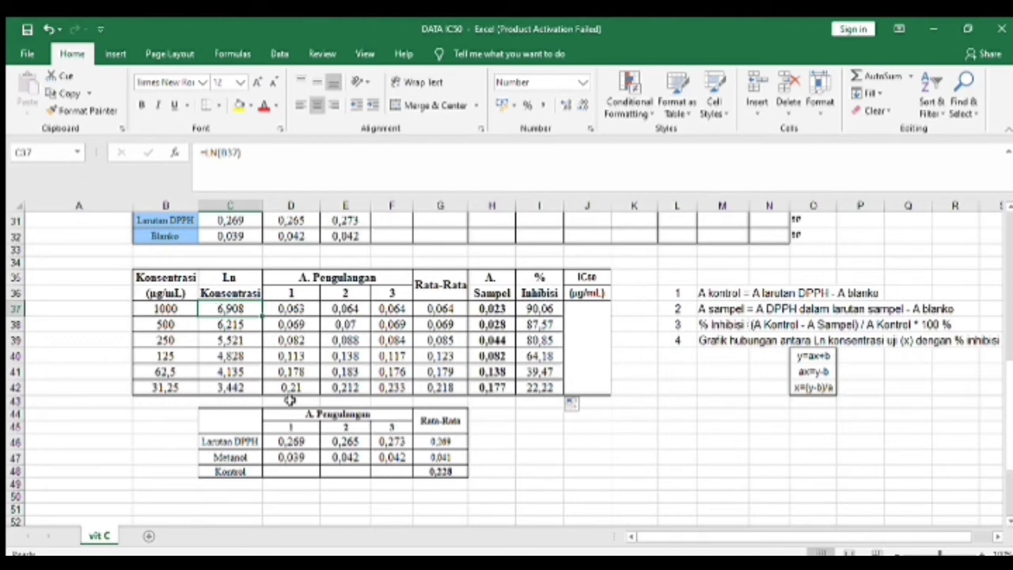
Select Ln Konsentrasi C37:C42 with % Inhibisi I37:I42 and insert a scatter chart
{"action": "key", "text": "shift+Down"}
{"action": "key", "text": "shift+Down"}
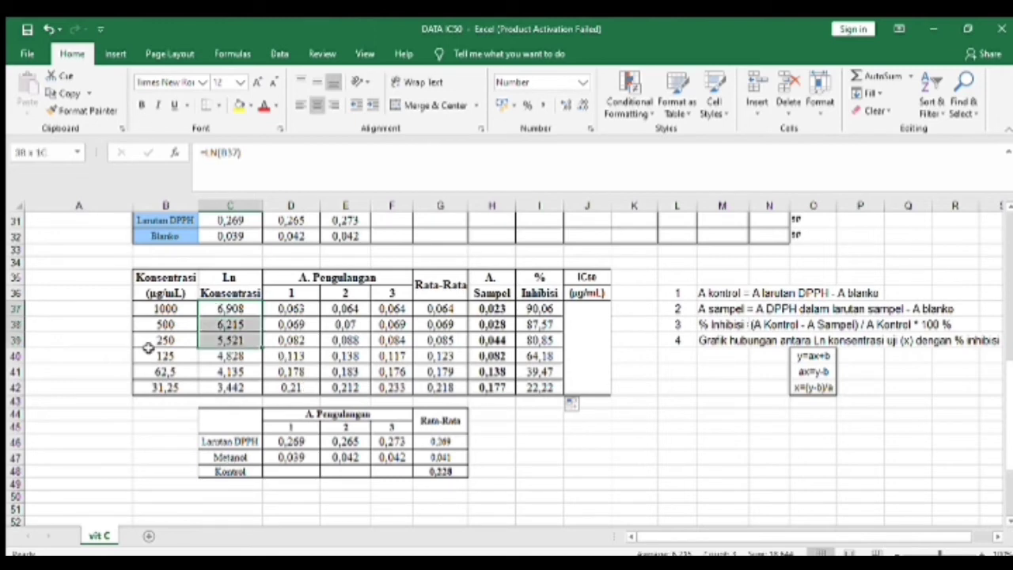
{"action": "key", "text": "shift+Down"}
{"action": "key", "text": "shift+Down"}
{"action": "key", "text": "shift+Down"}
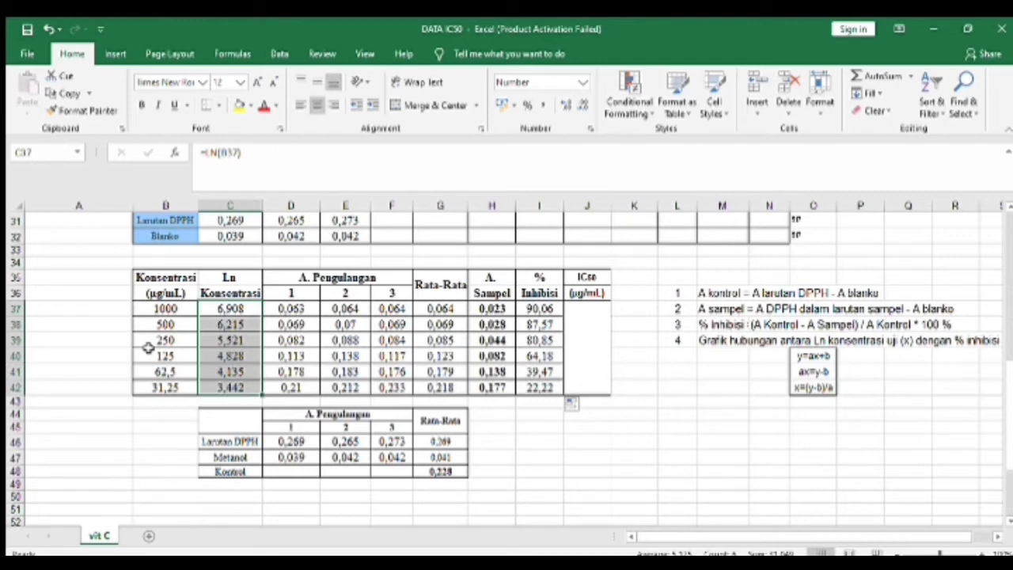
{"action": "left_click", "coordinate": [537, 309]}
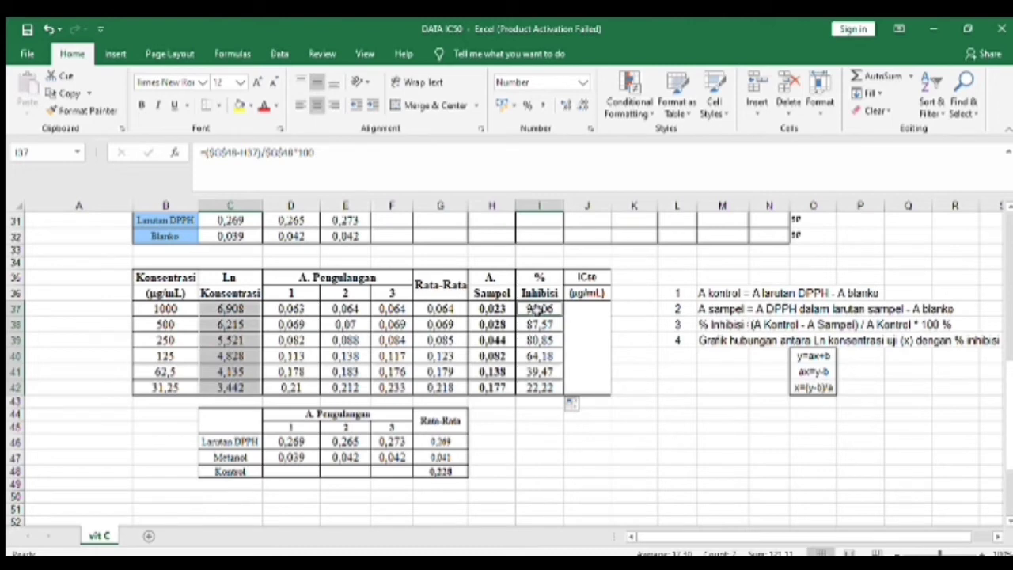
{"action": "key", "text": "ctrl+shift+Down"}
{"action": "key", "text": "ctrl+shift+Down"}
{"action": "key", "text": "ctrl+shift+Up"}
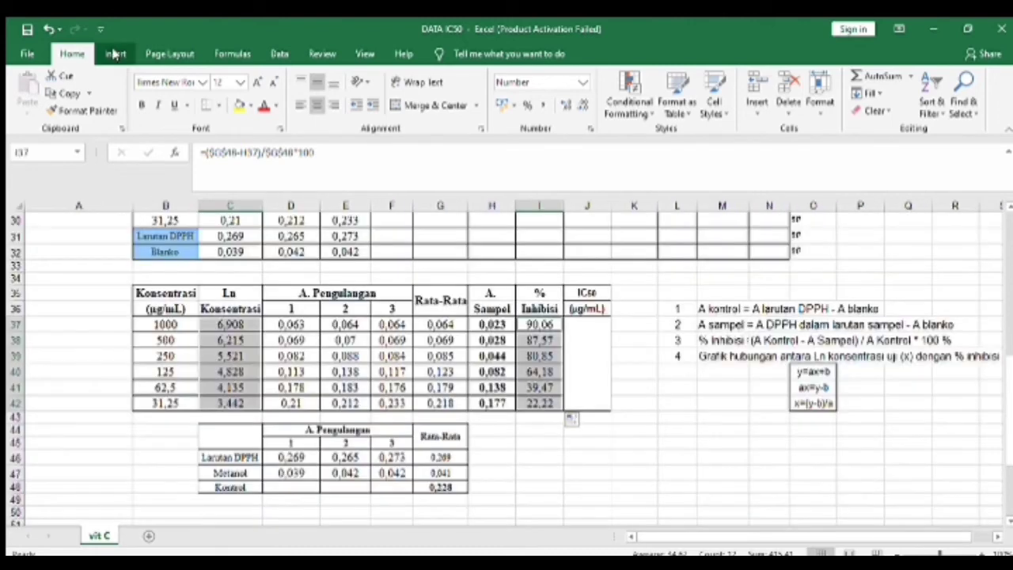
{"action": "left_click", "coordinate": [115, 54]}
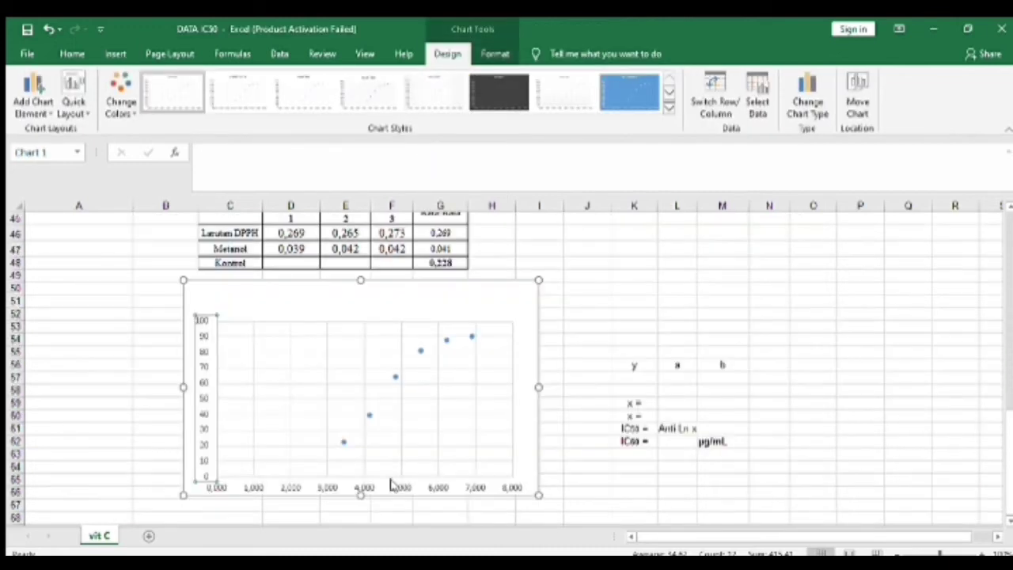
Set the horizontal axis to 0 decimal places so its labels read 0 through 8
{"action": "double_click", "coordinate": [523, 484]}
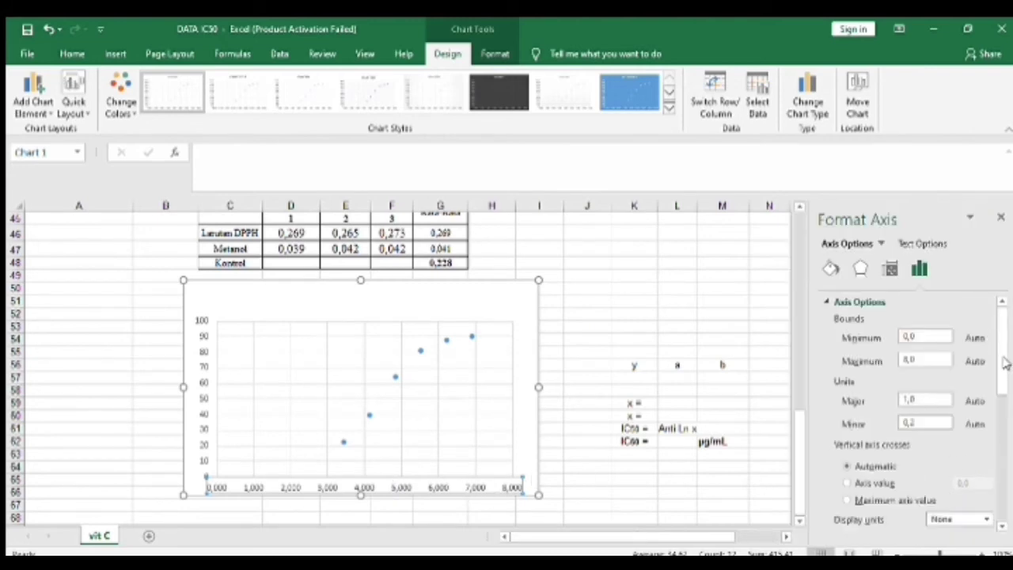
{"action": "left_click_drag", "start_coordinate": [1004, 362], "coordinate": [1005, 452]}
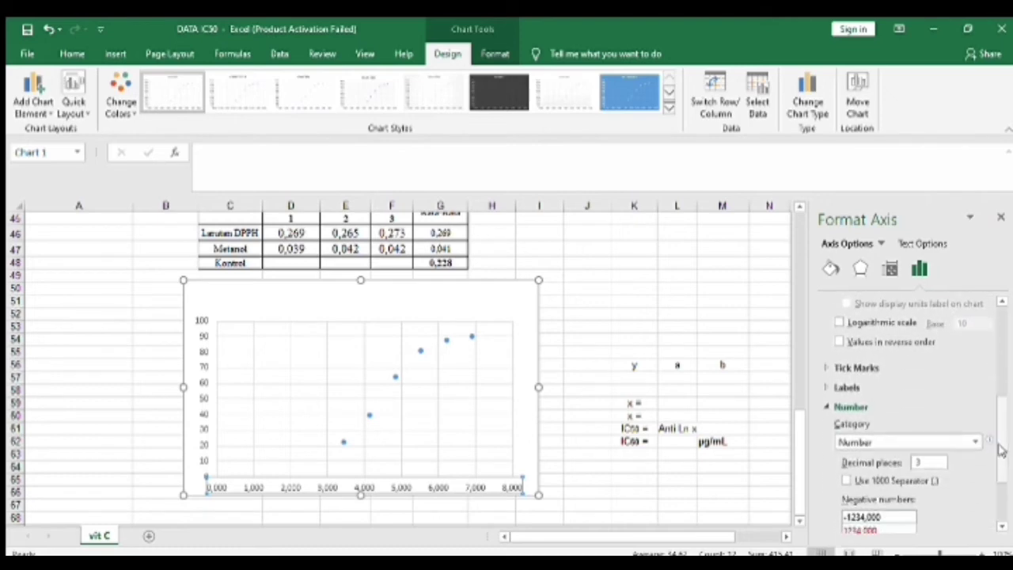
{"action": "double_click", "coordinate": [928, 463]}
{"action": "key", "text": "BackSpace"}
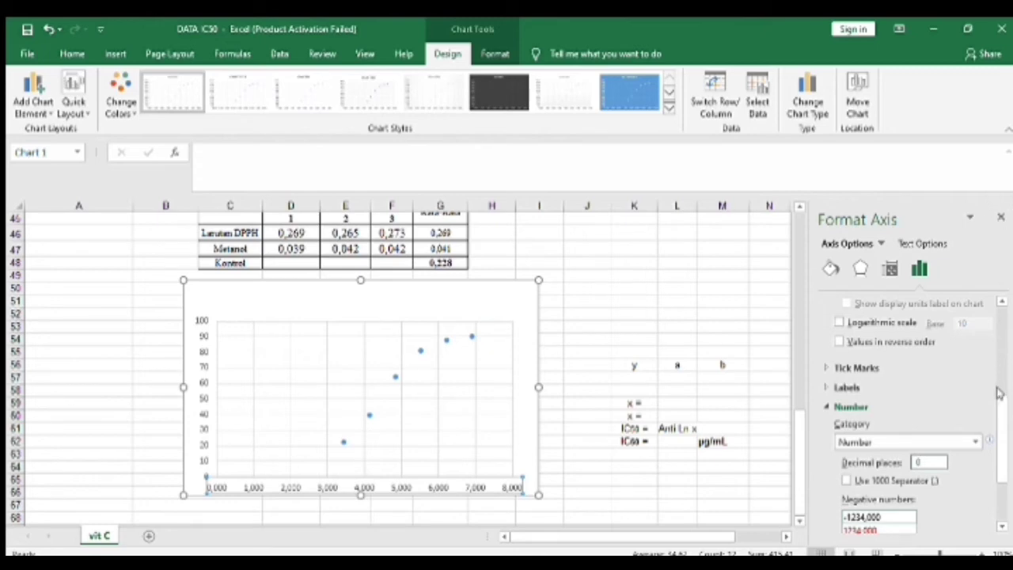
{"action": "scroll", "coordinate": [1005, 475], "scroll_direction": "down", "scroll_amount": 2}
{"action": "left_click", "coordinate": [979, 506]}
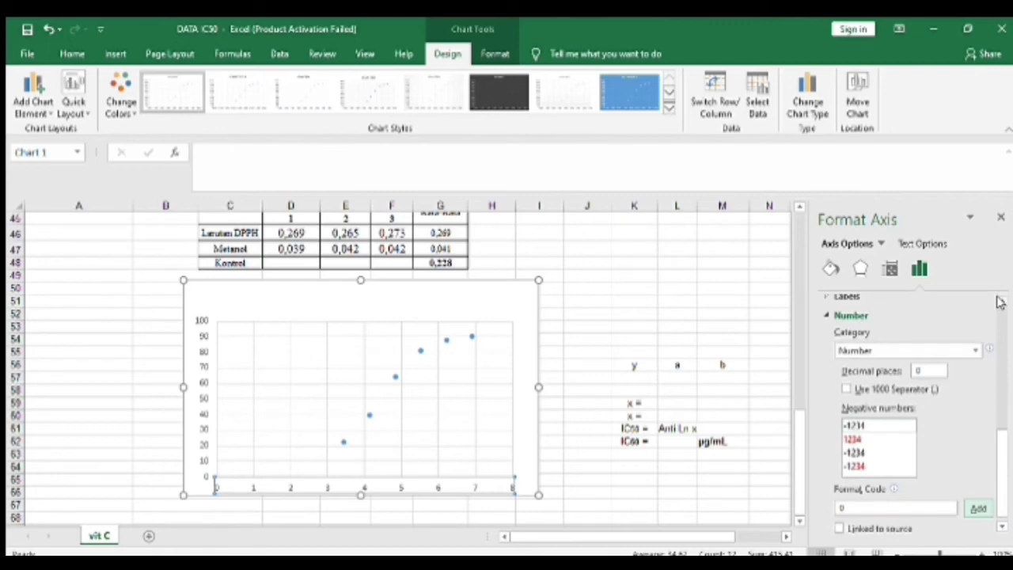
{"action": "left_click", "coordinate": [1001, 216]}
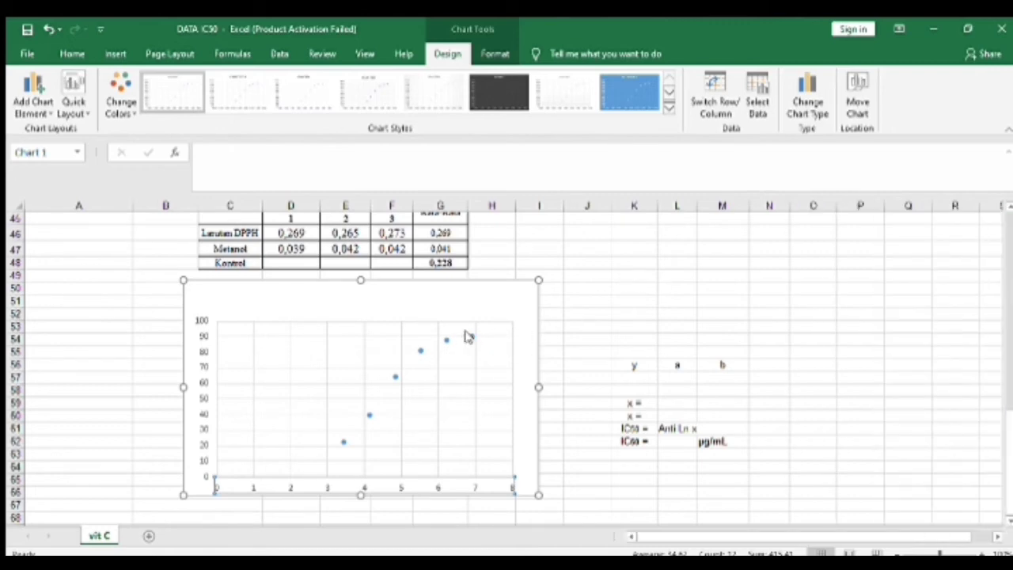
Add a linear trendline showing the equation y = 20,616x - 42,626 and the R² value
{"action": "left_click", "coordinate": [468, 336]}
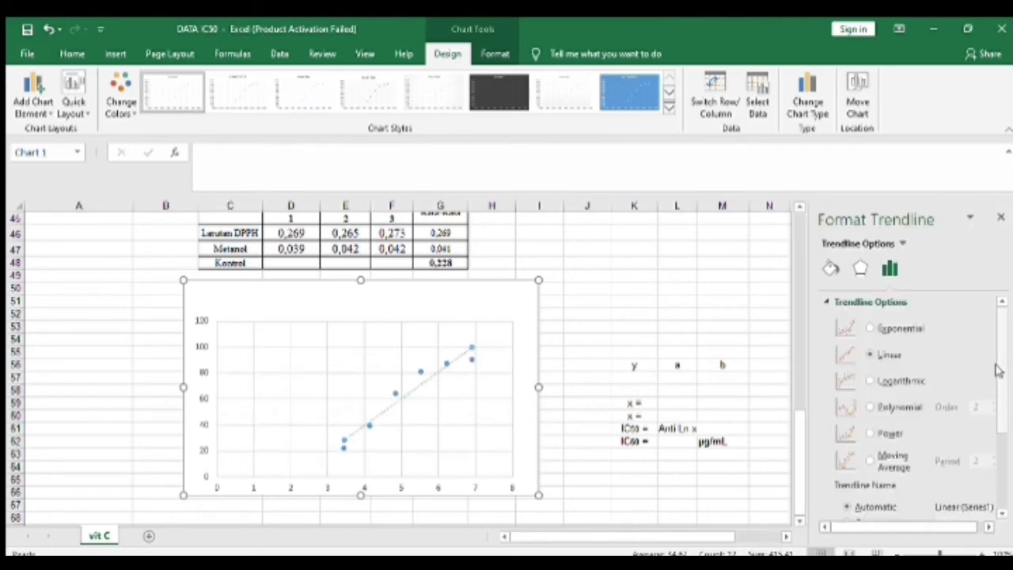
{"action": "scroll", "coordinate": [998, 370], "scroll_direction": "down", "scroll_amount": 5}
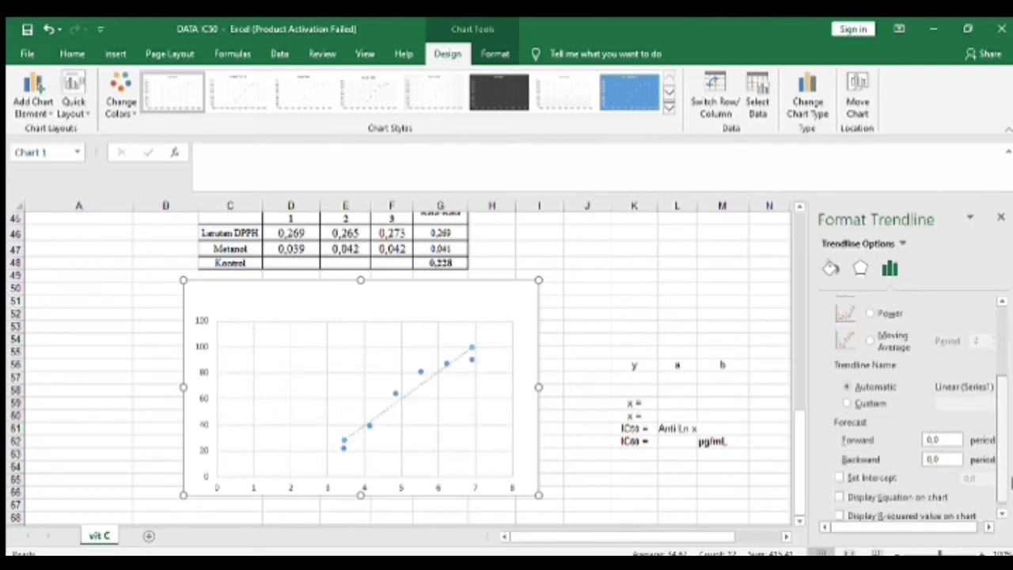
{"action": "left_click", "coordinate": [841, 487]}
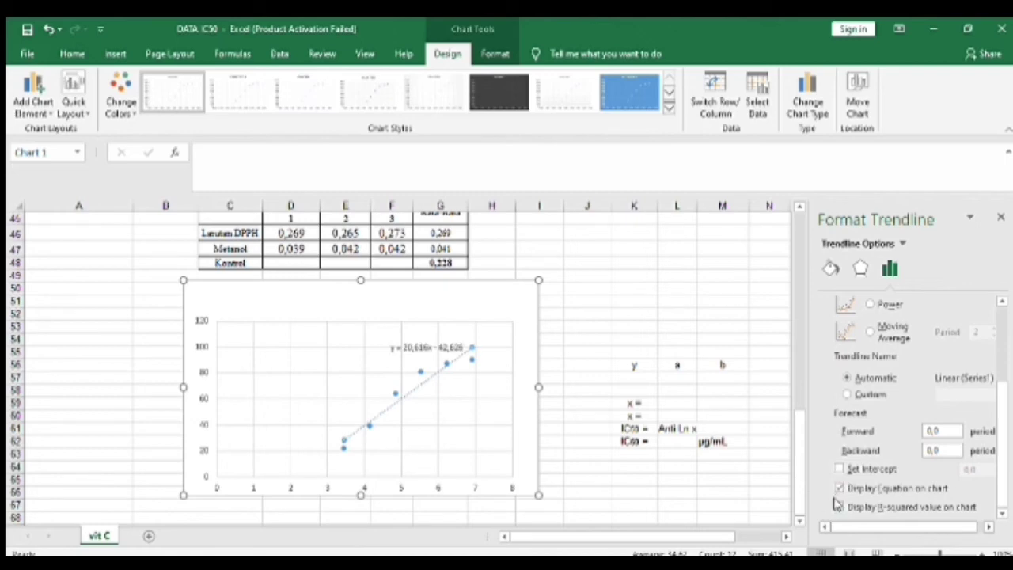
{"action": "left_click", "coordinate": [838, 506]}
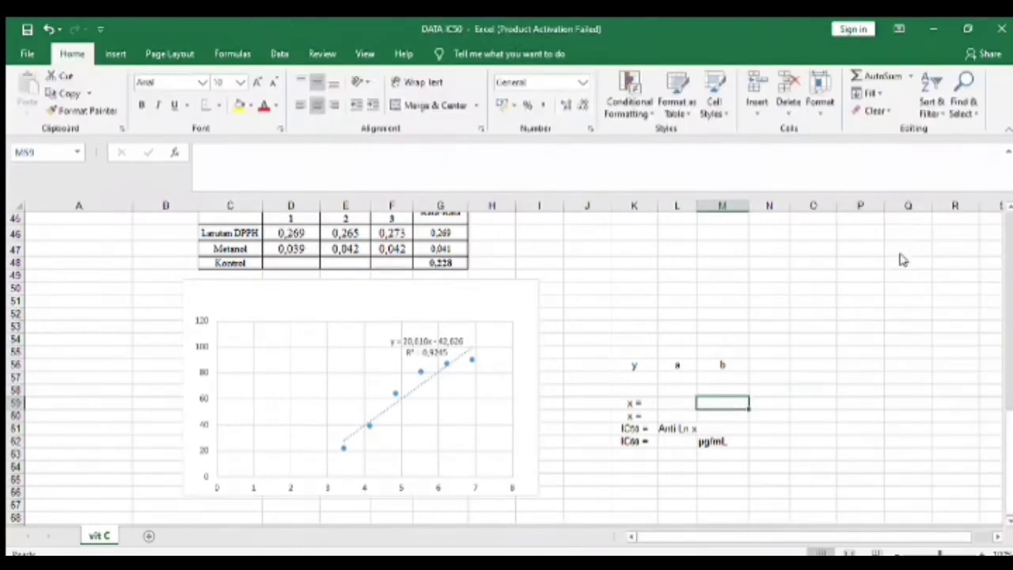
Enter y with coefficients 20.616x and -42.625 in row 57 of the IC50 block
{"action": "left_click", "coordinate": [1000, 217]}
{"action": "left_click", "coordinate": [636, 377]}
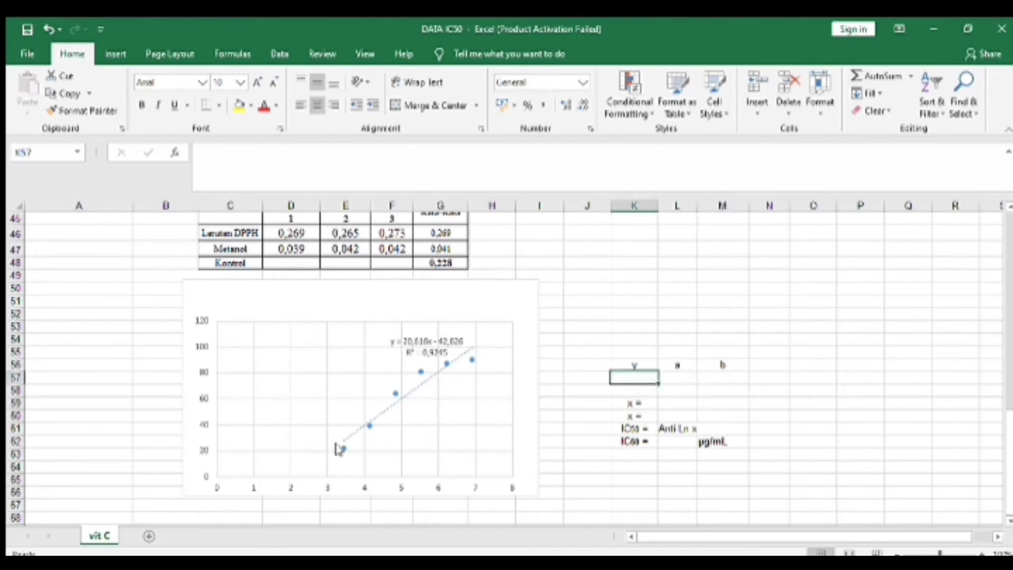
{"action": "type", "text": "y"}
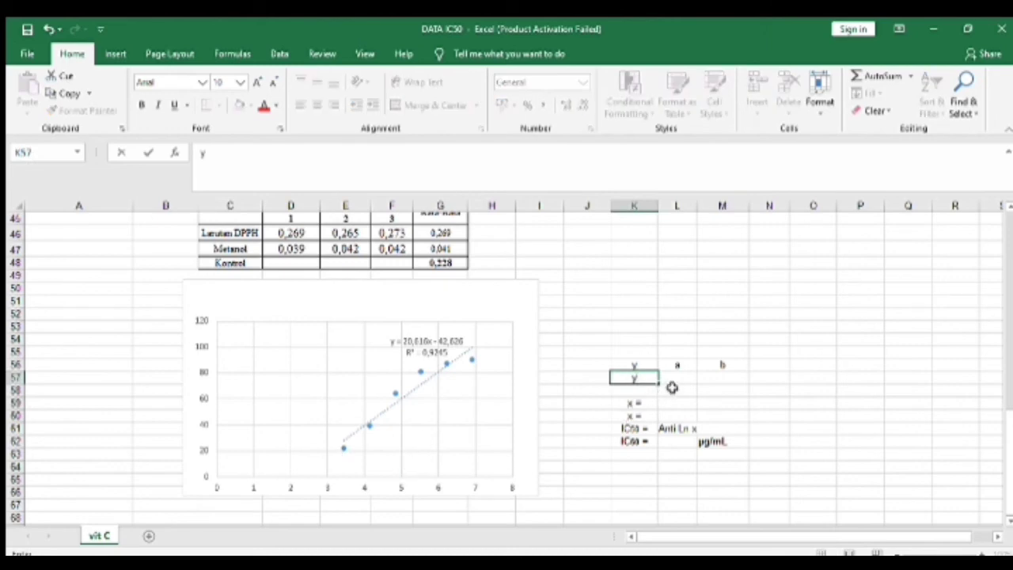
{"action": "left_click", "coordinate": [677, 377]}
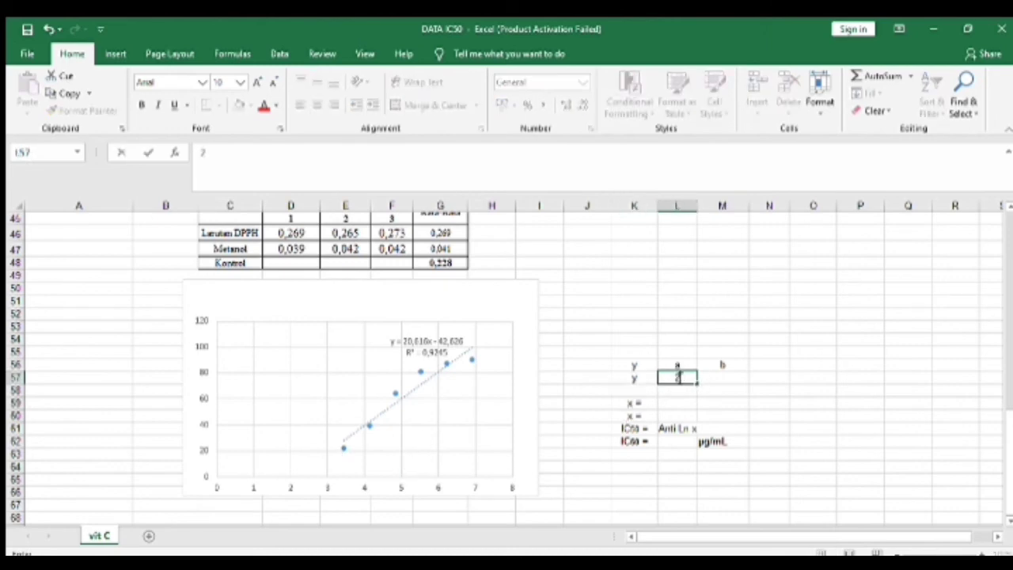
{"action": "key", "text": "ctrl+v"}
Enter 50 with the same coefficients in row 58 and solve x = 4.492 in L59
{"action": "left_click", "coordinate": [633, 390]}
{"action": "type", "text": "5"}
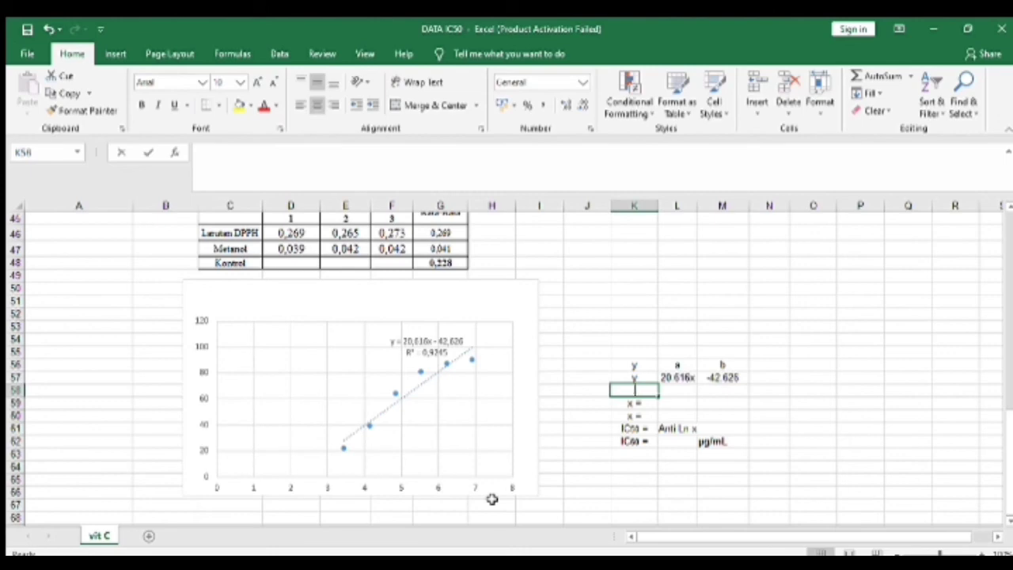
{"action": "type", "text": "0"}
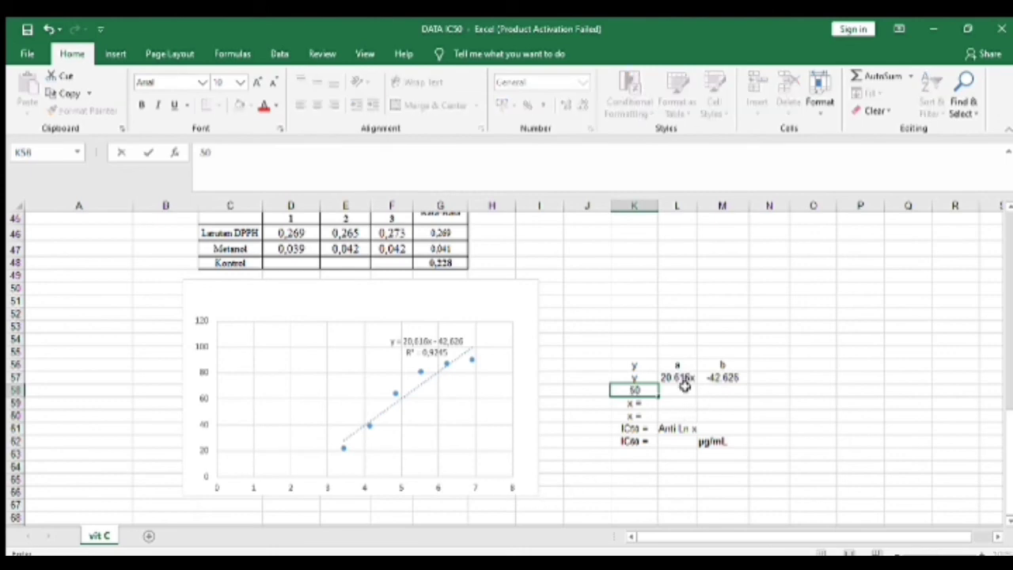
{"action": "left_click", "coordinate": [677, 390]}
{"action": "key", "text": "ctrl+v"}
{"action": "left_click", "coordinate": [668, 404]}
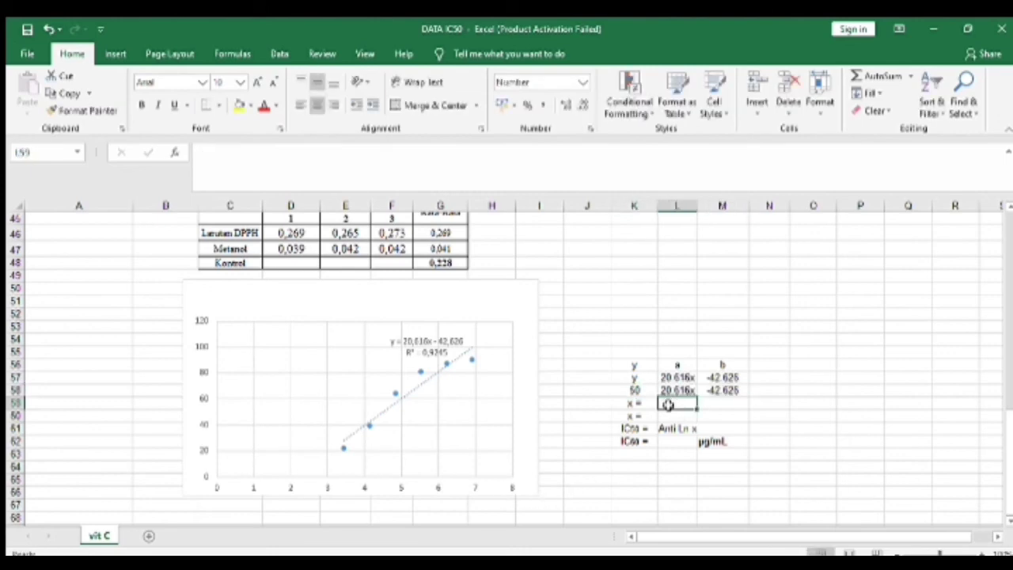
{"action": "type", "text": "=("}
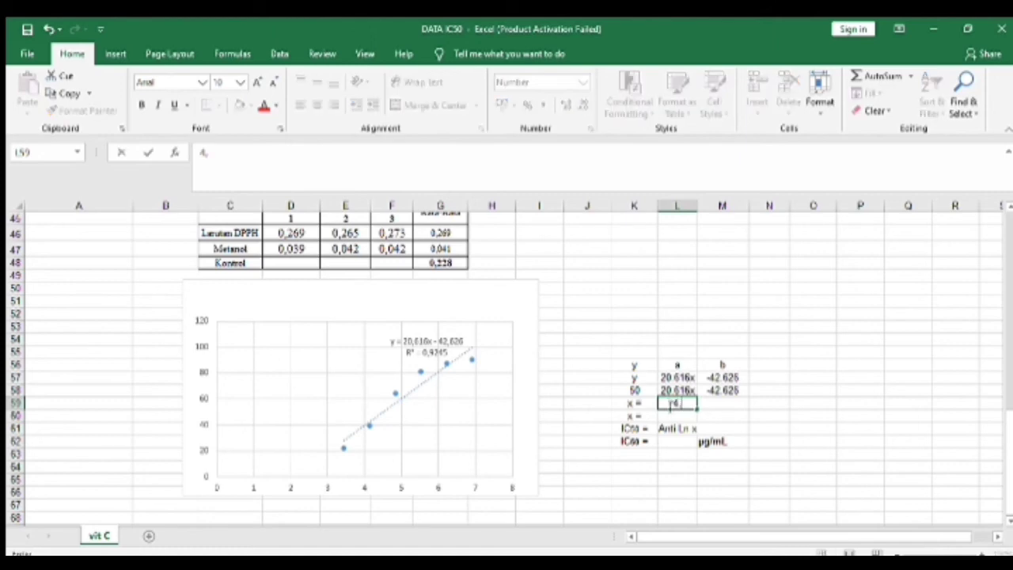
{"action": "type", "text": "5"}
{"action": "type", "text": "0"}
{"action": "type", "text": "2"}
{"action": "left_click", "coordinate": [680, 444]}
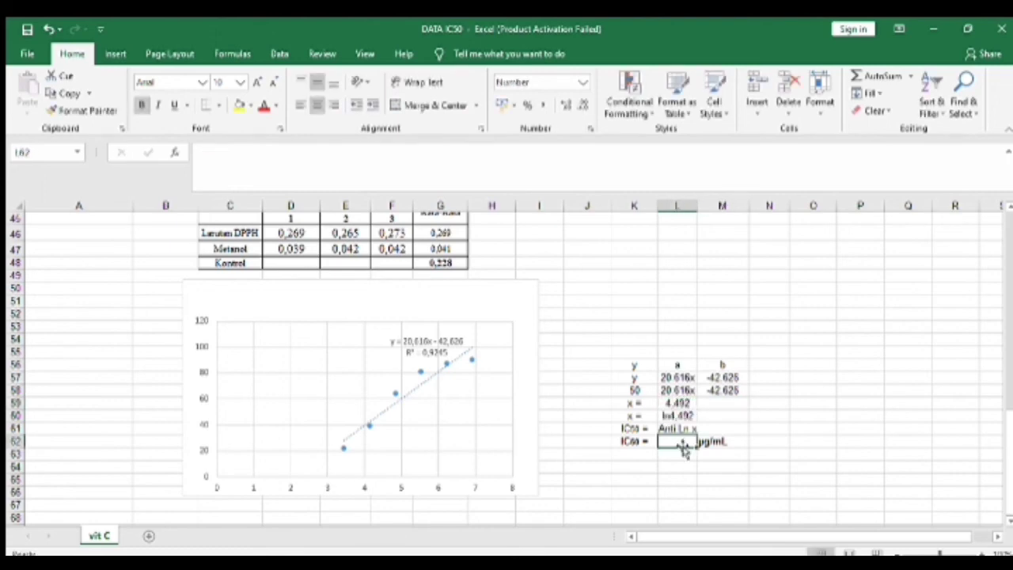
Enter =EXP(L59) in L62 for an IC50 of 89,30 µg/mL and copy the result
{"action": "type", "text": "="}
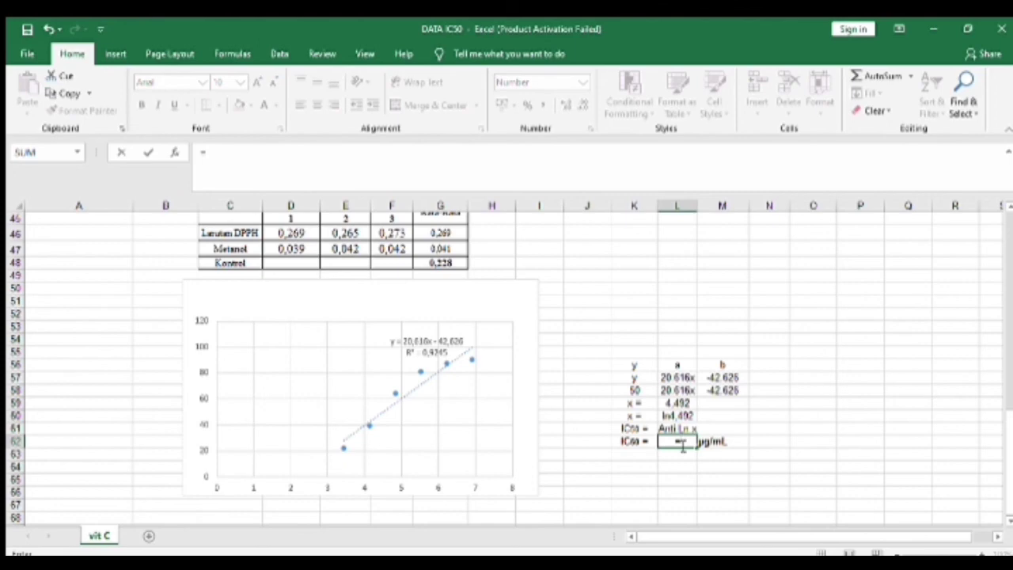
{"action": "type", "text": "ex"}
{"action": "type", "text": "p"}
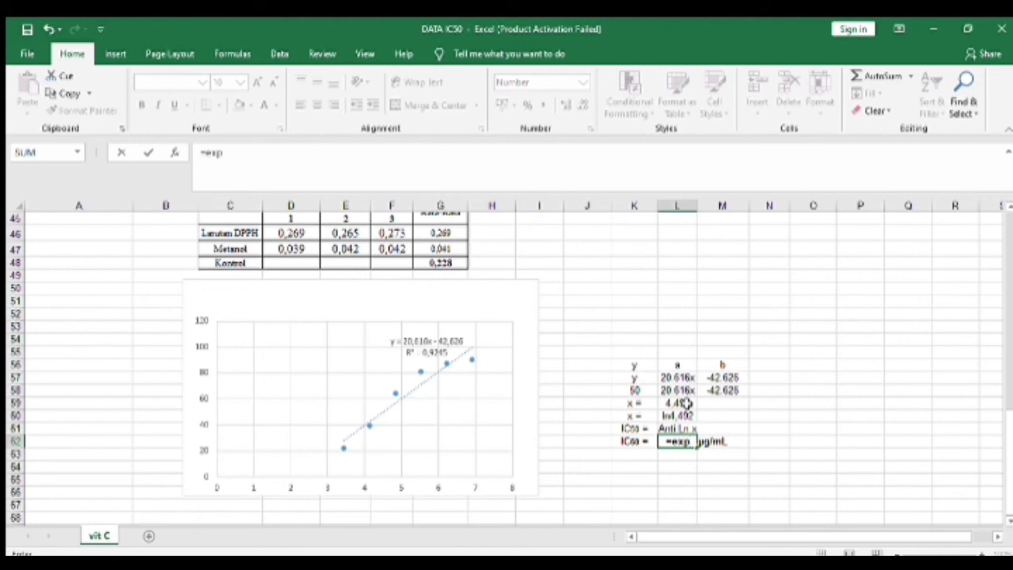
{"action": "left_click", "coordinate": [686, 403]}
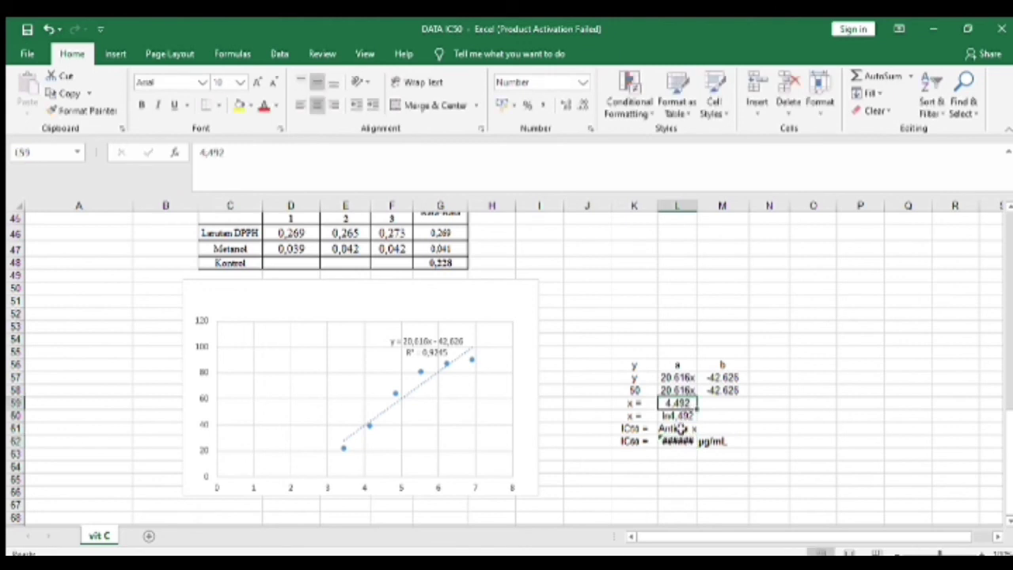
{"action": "left_click", "coordinate": [677, 441]}
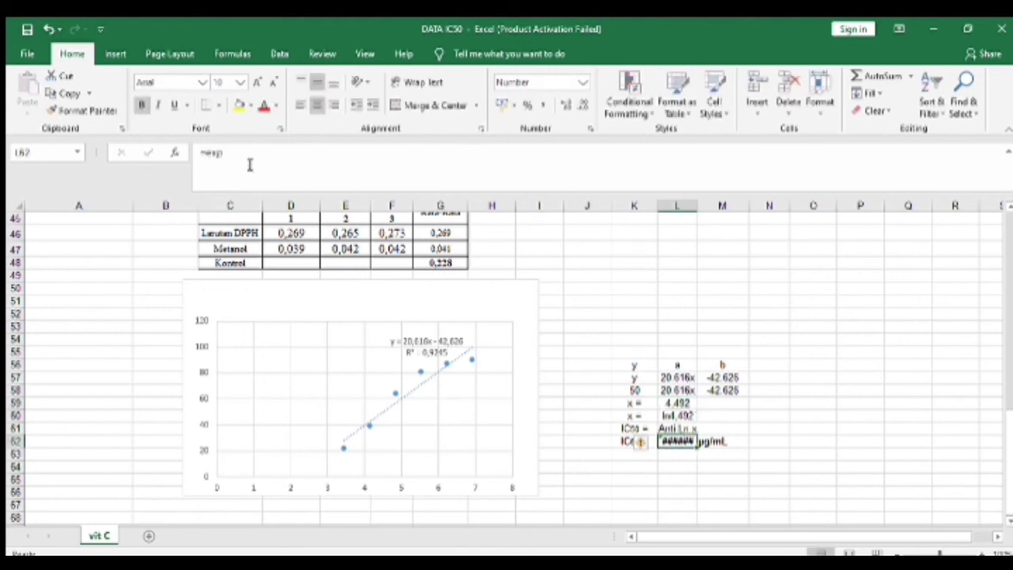
{"action": "left_click", "coordinate": [249, 164]}
{"action": "type", "text": "("}
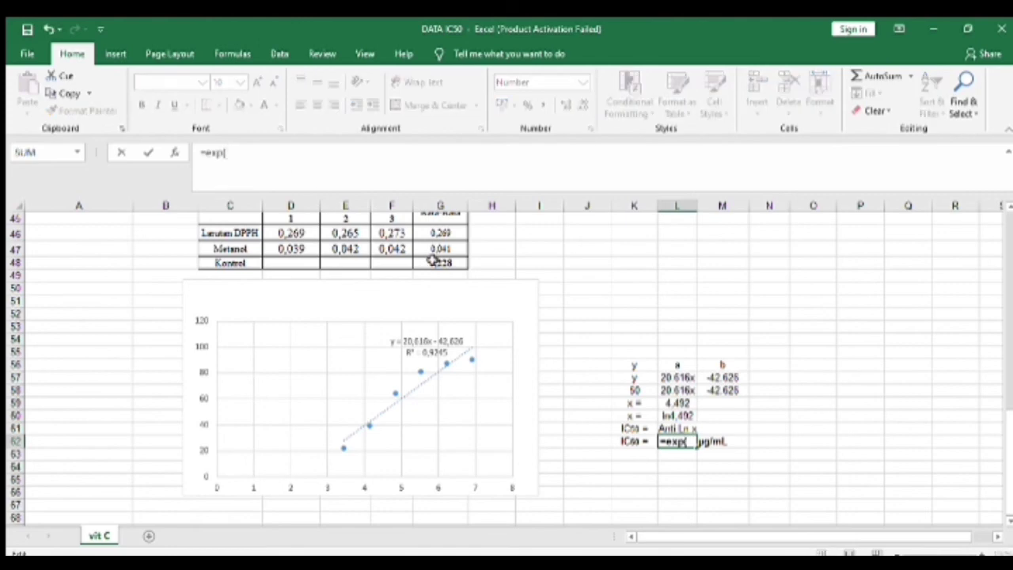
{"action": "left_click", "coordinate": [675, 403]}
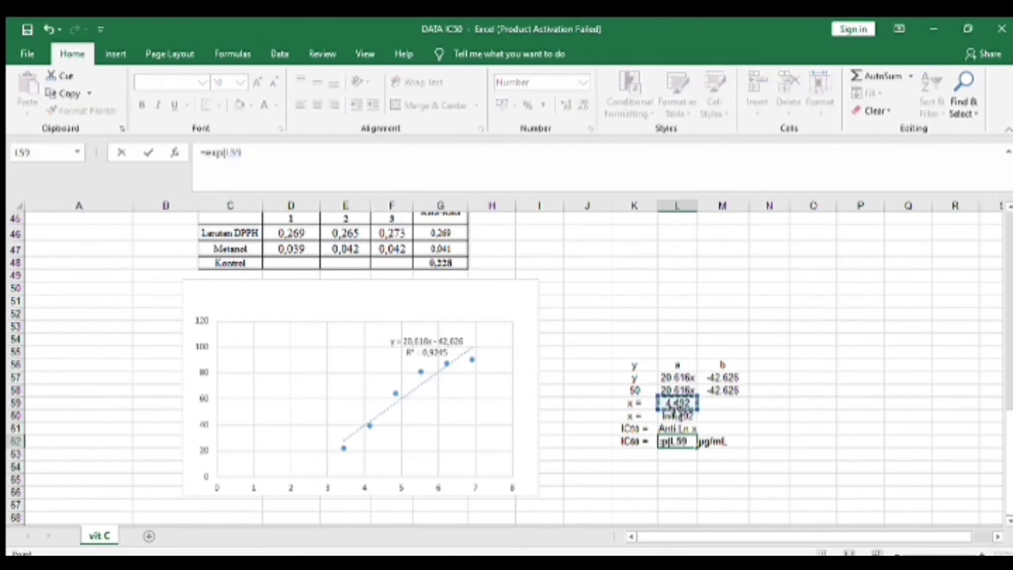
{"action": "key", "text": "Return"}
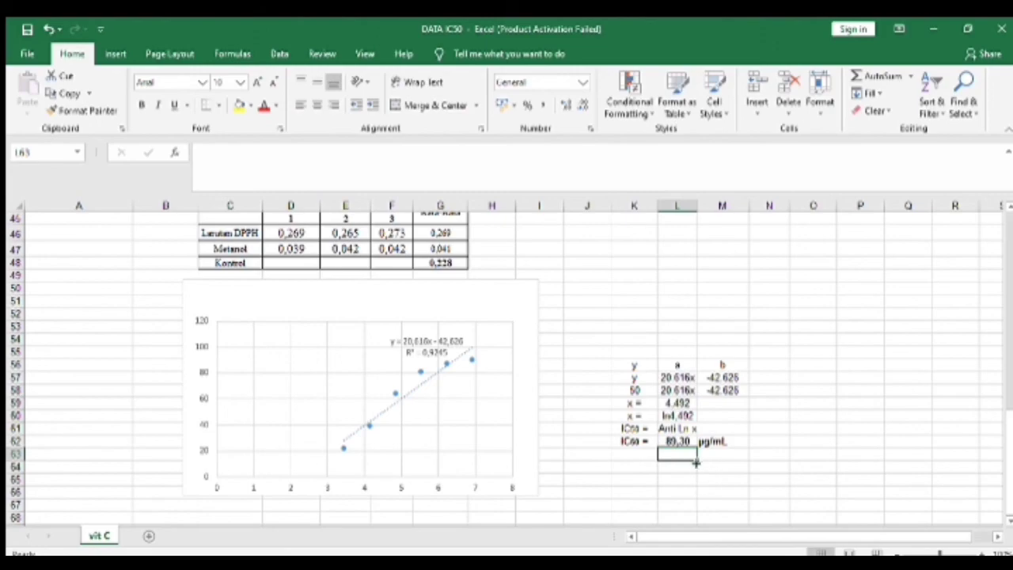
{"action": "left_click", "coordinate": [677, 441]}
{"action": "key", "text": "ctrl+c"}
Paste the IC50 value 89,30 into the merged IC50 (µg/mL) cell J37:J42
{"action": "scroll", "coordinate": [658, 475], "scroll_direction": "up", "scroll_amount": 4}
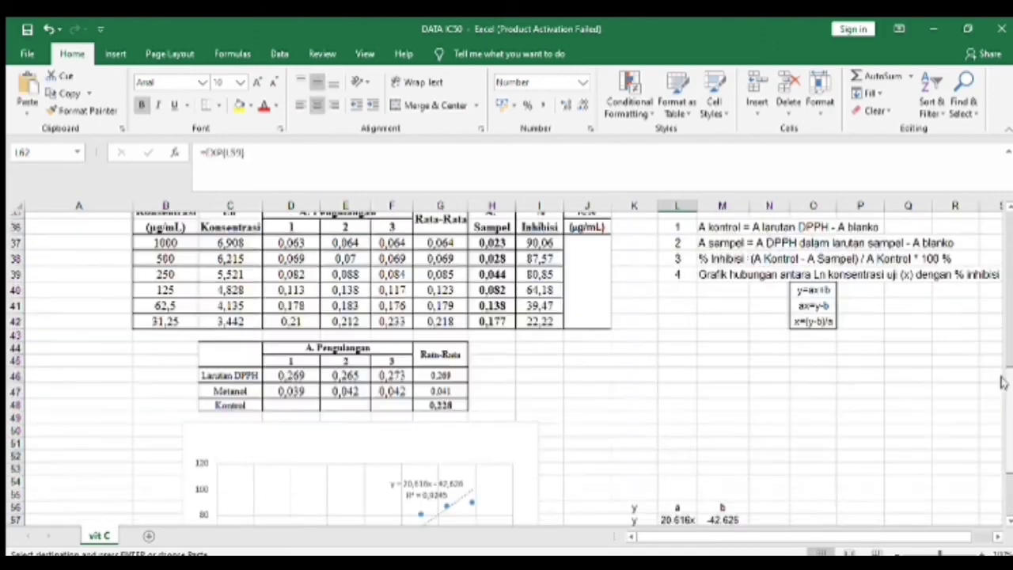
{"action": "scroll", "coordinate": [658, 475], "scroll_direction": "up", "scroll_amount": 4}
{"action": "left_click", "coordinate": [598, 484]}
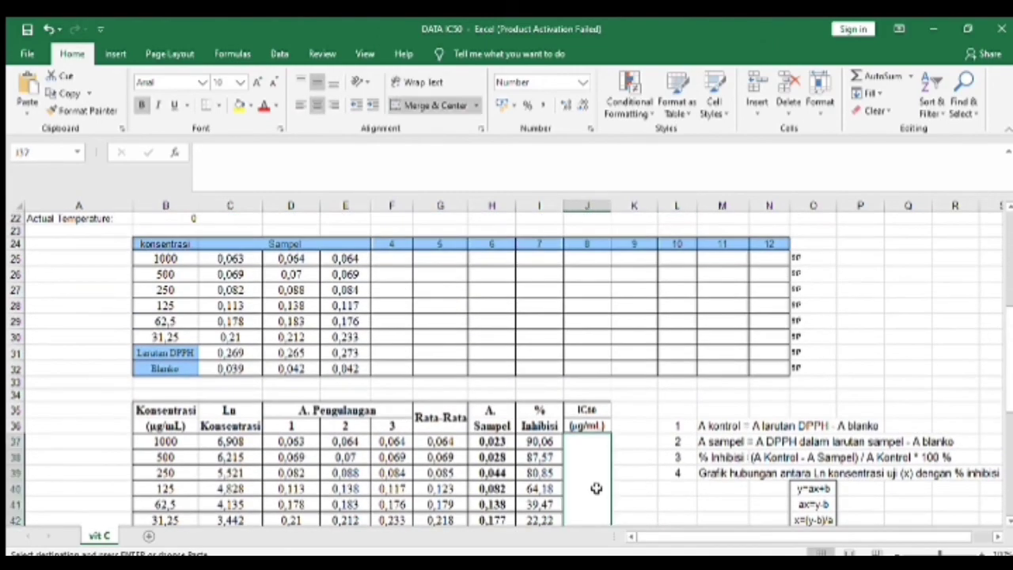
{"action": "key", "text": "ctrl+v"}
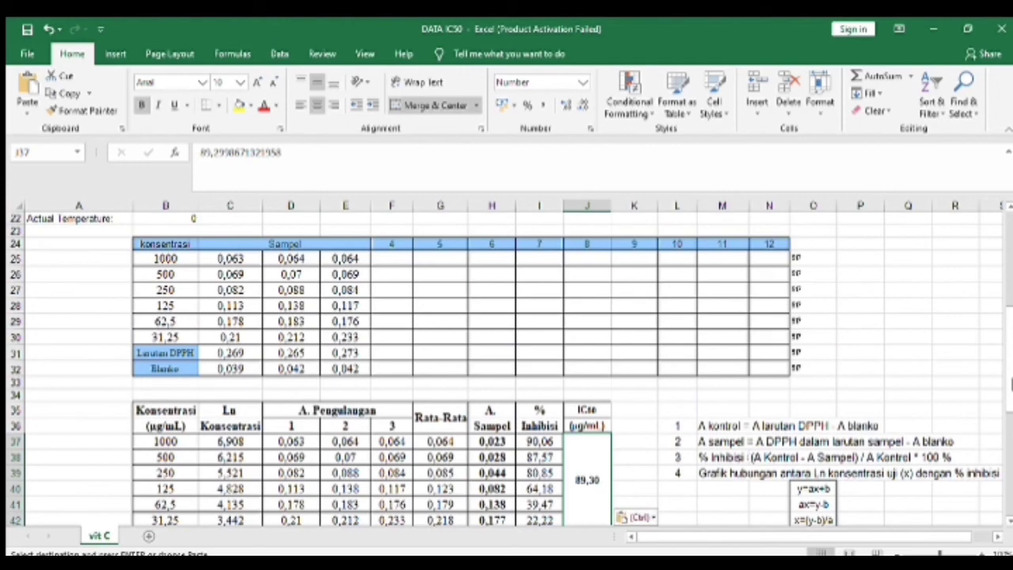
{"action": "scroll", "coordinate": [641, 428], "scroll_direction": "down", "scroll_amount": 2}
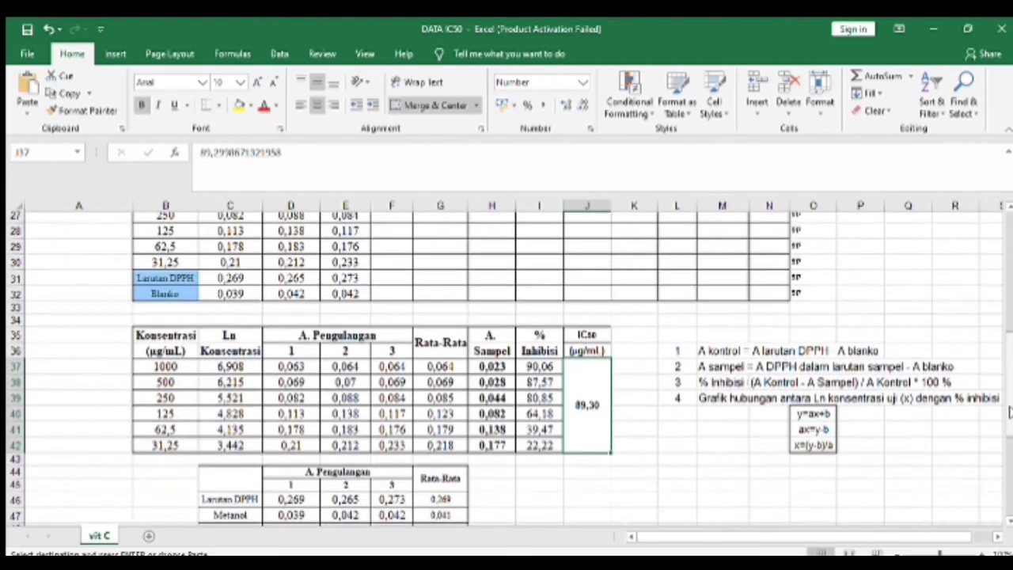